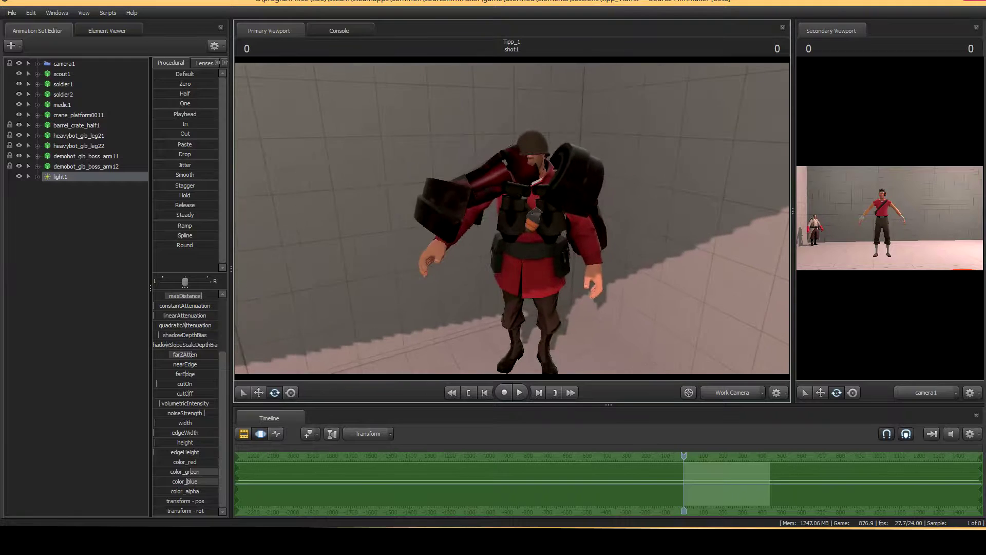
Step: Examine the armoured soldier in shot1 up close through the work camera
key(w)
mouse_move(512, 218)
mouse_down()
mouse_move(532, 188)
mouse_move(514, 204)
mouse_up()
key(w)
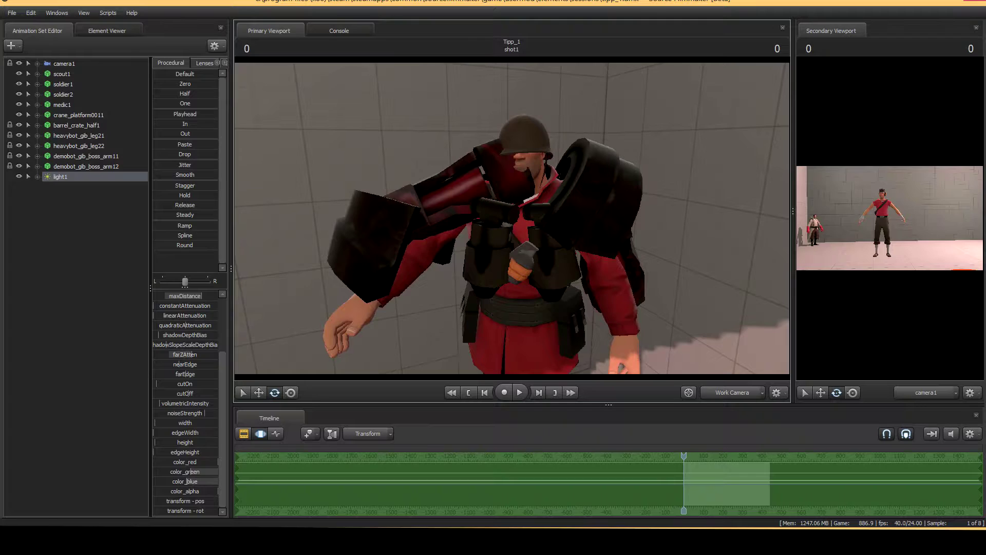
key(space)
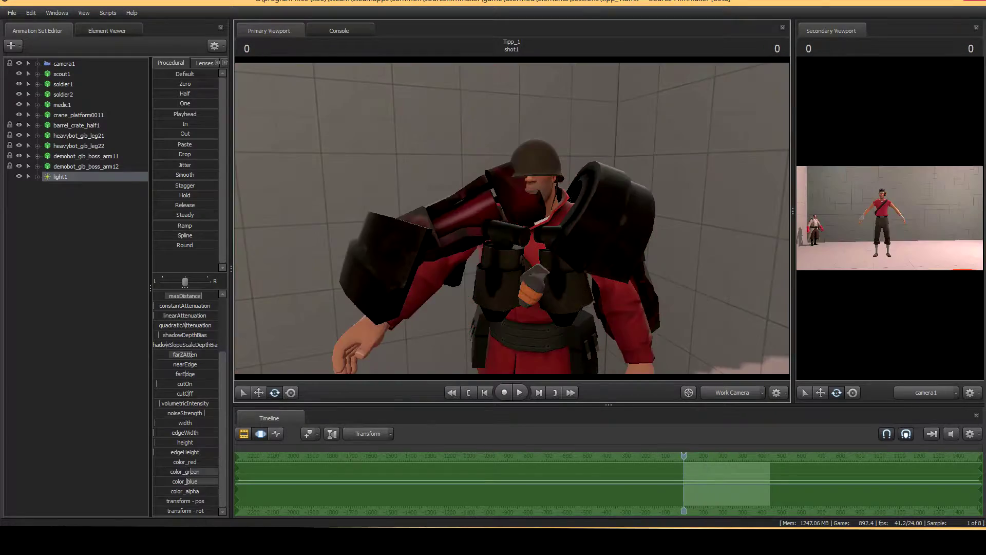
key(space)
drag(512, 219, 442, 237)
key(space)
key(space)
key(Home)
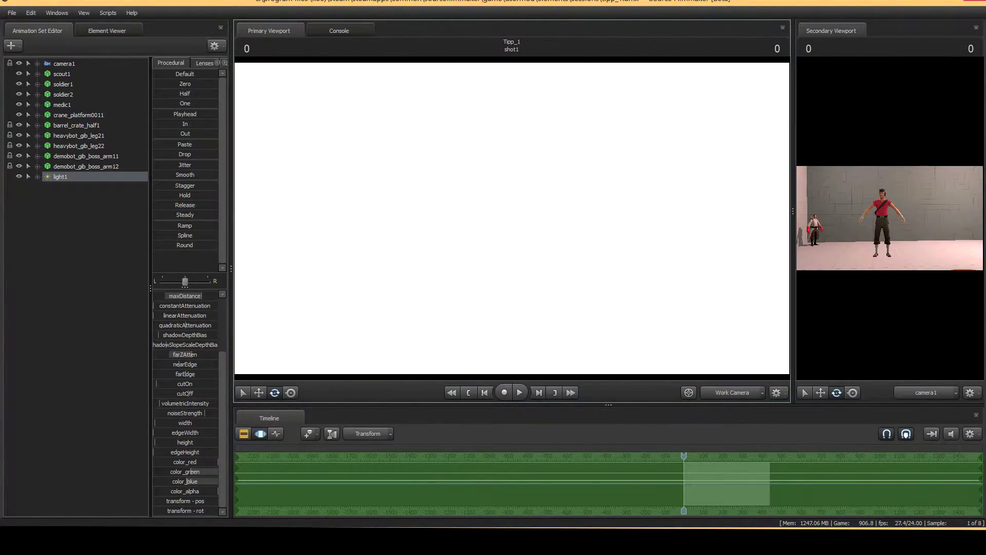
drag(512, 218, 512, 219)
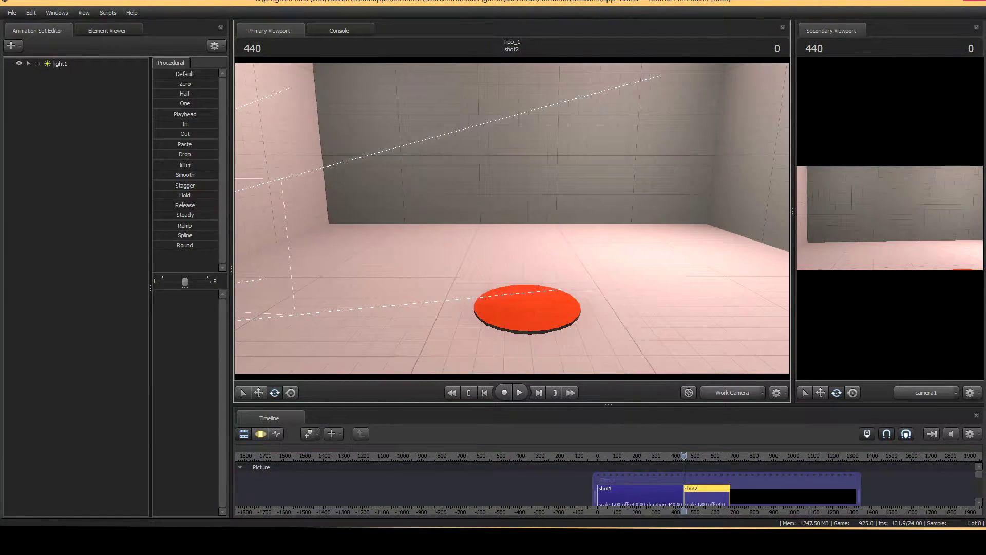
Step: Add a scout model to shot2, filtering the model list by "scout" and the tf_movies mod
click(11, 45)
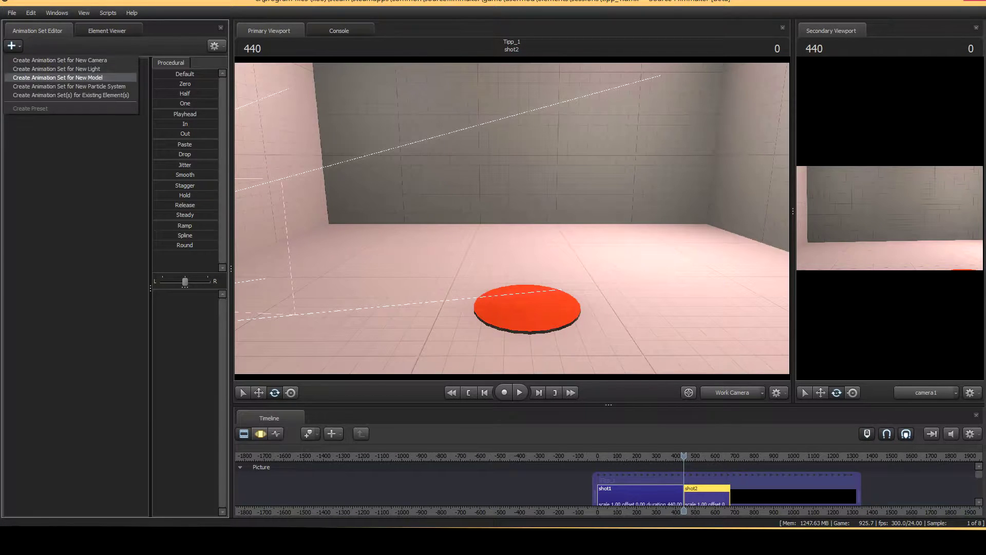
click(57, 78)
text(s)
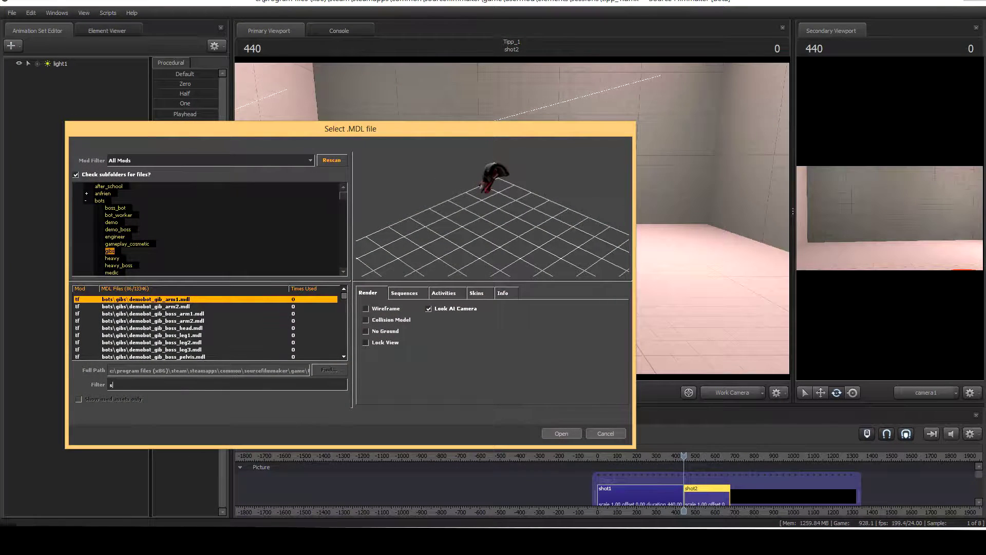
text(cout)
scroll(206, 229, up, 1)
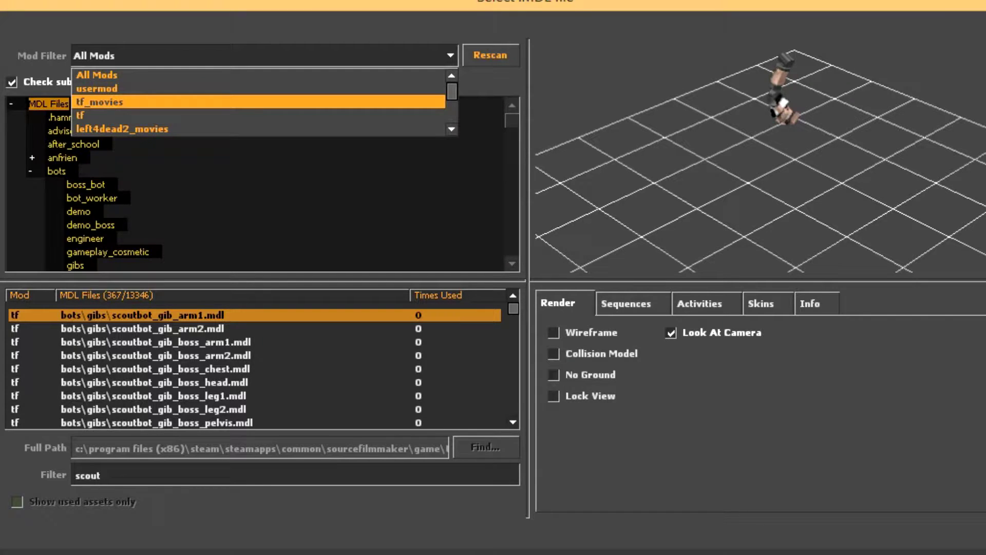
click(99, 102)
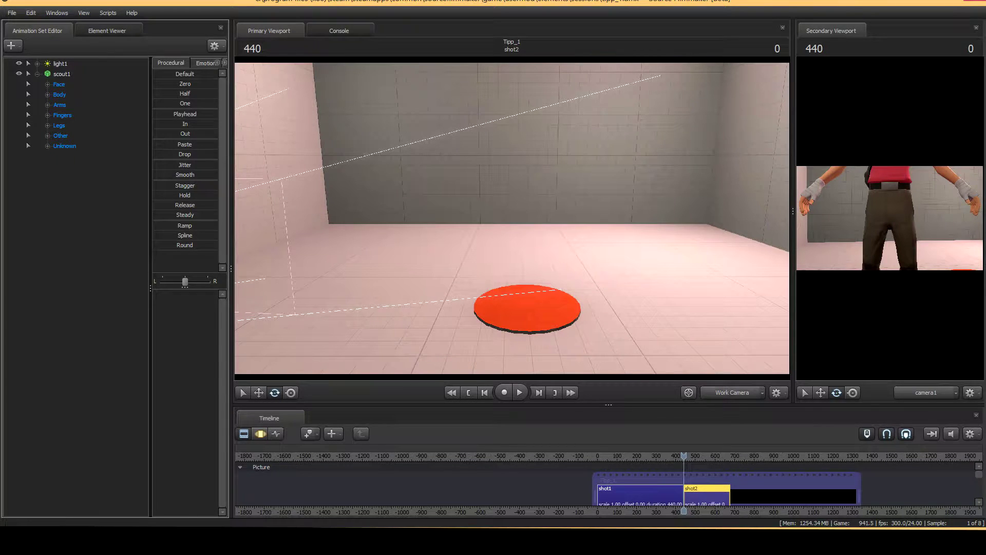
Step: Move the scout's rootTransform out into the room so he stands on the floor behind the red disc
click(261, 434)
drag(512, 219, 429, 239)
key(s)
key(w)
key(ctrl)
ctrl+click(467, 268)
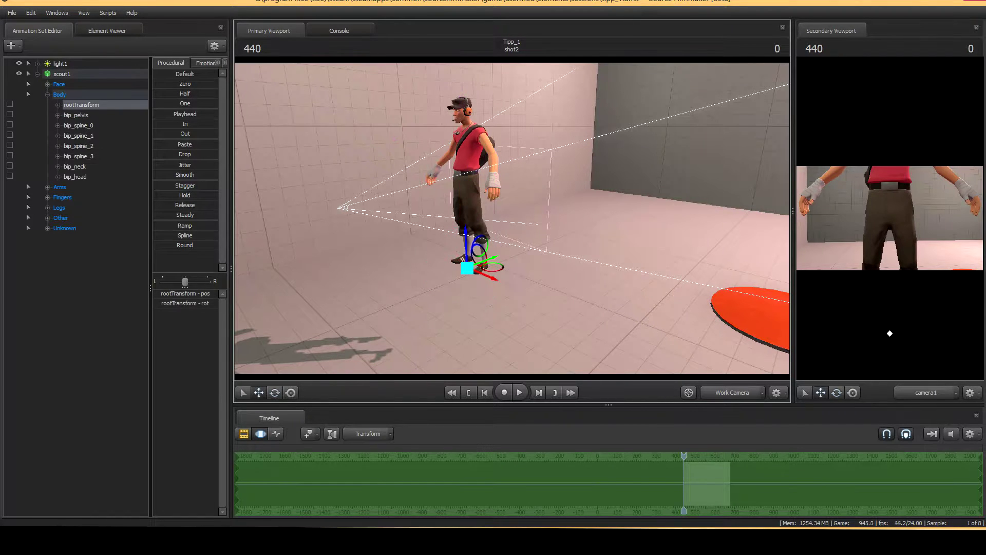
drag(481, 246, 731, 252)
drag(719, 236, 781, 229)
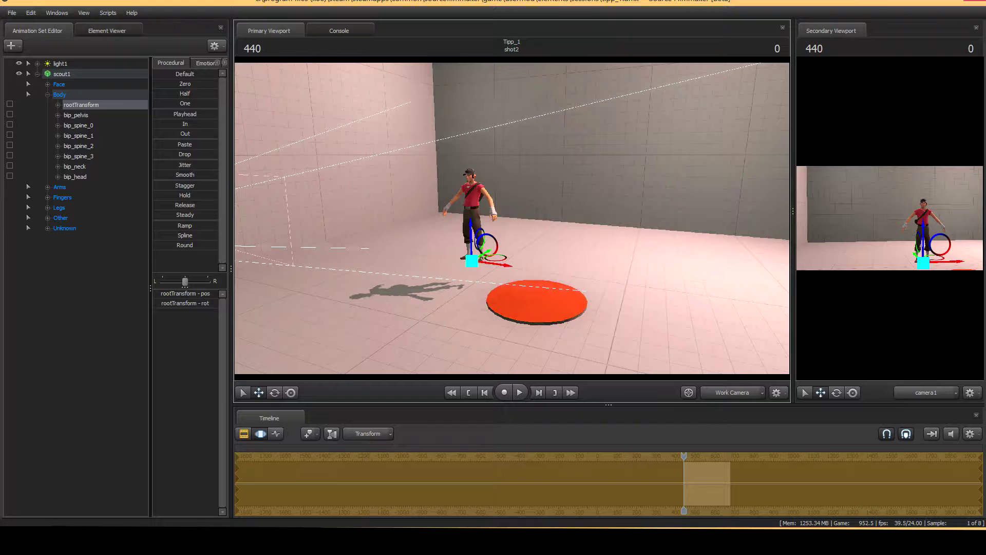
Step: Keyframe the scout's rootTransform in the Graph Editor as a jump past the red disc, with the peak at frame 23 and landing at frame 33
key(F4)
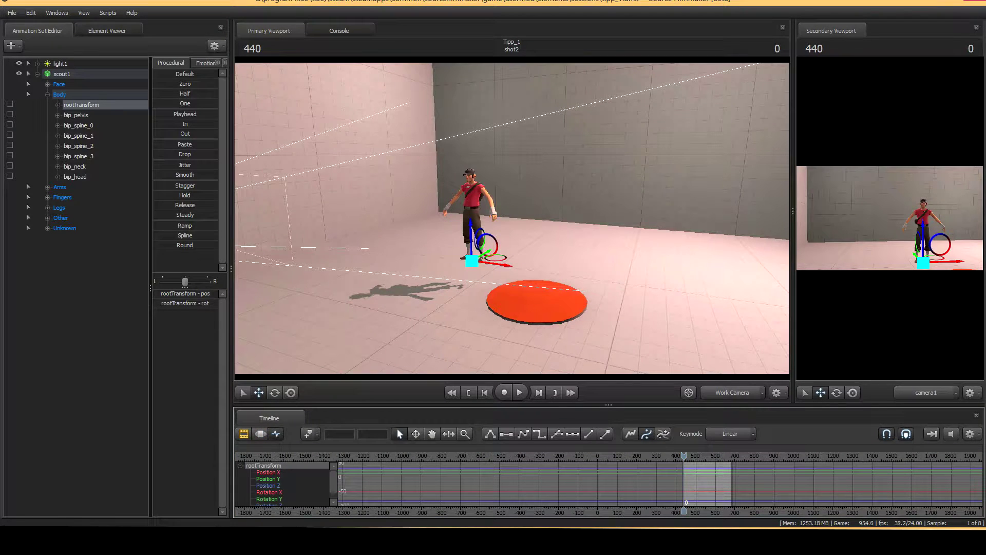
click(489, 247)
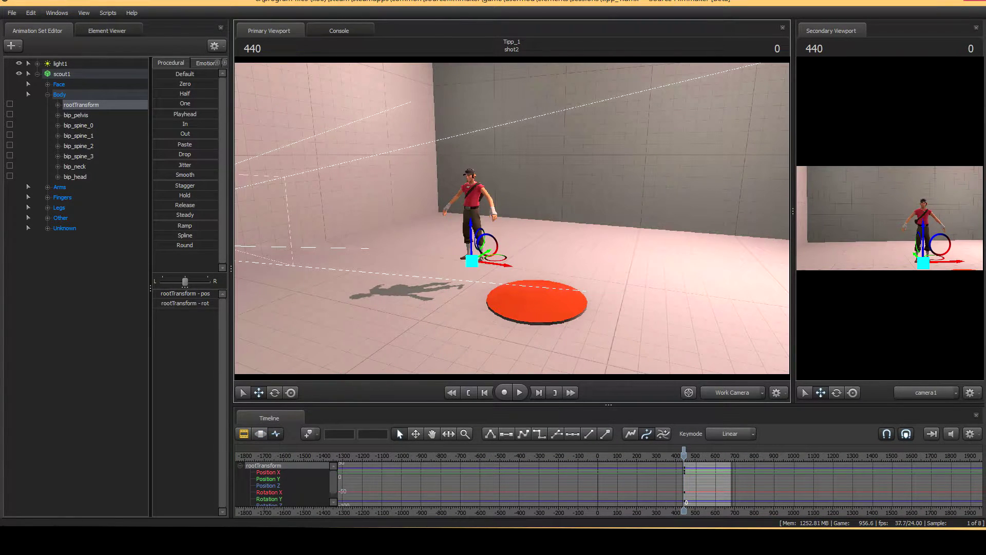
drag(534, 231, 580, 250)
key(a)
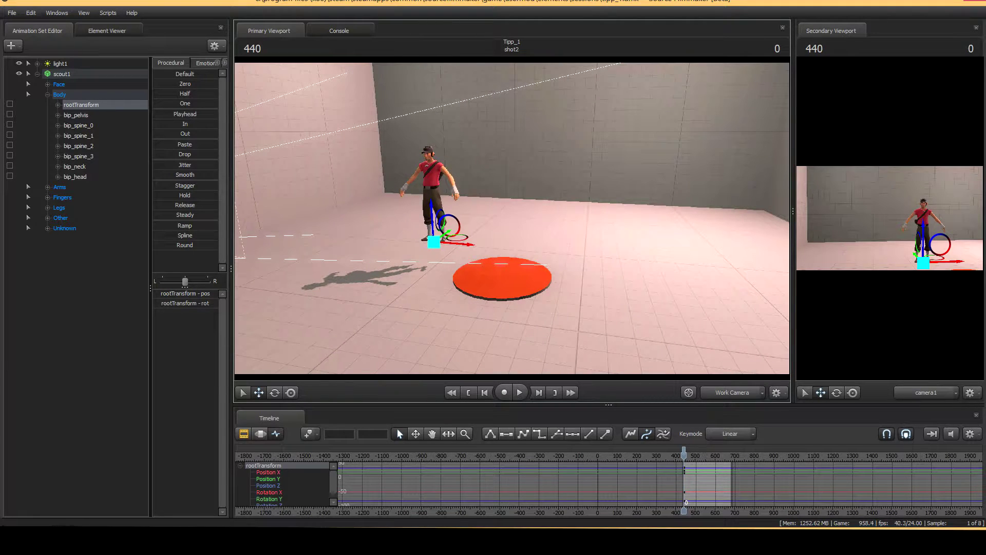
key(space)
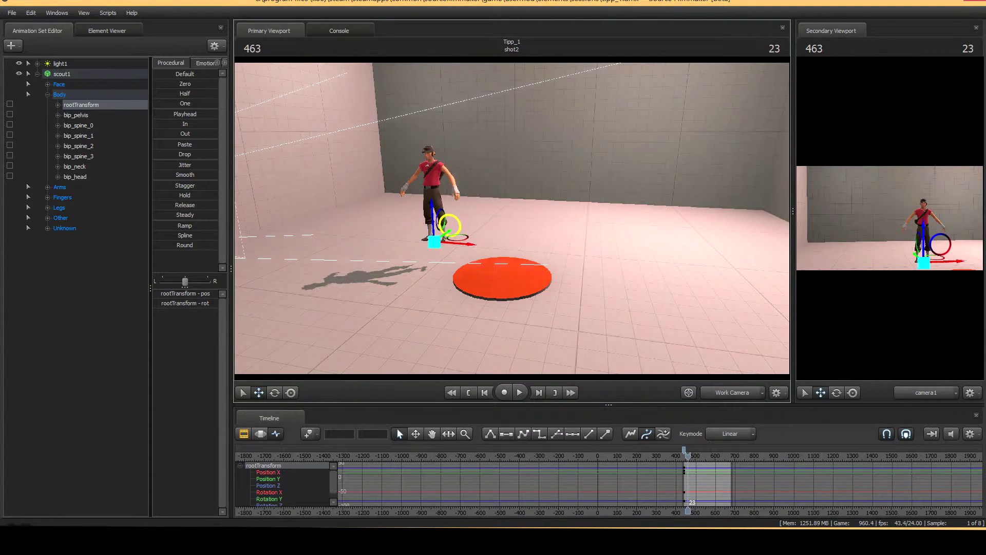
key(space)
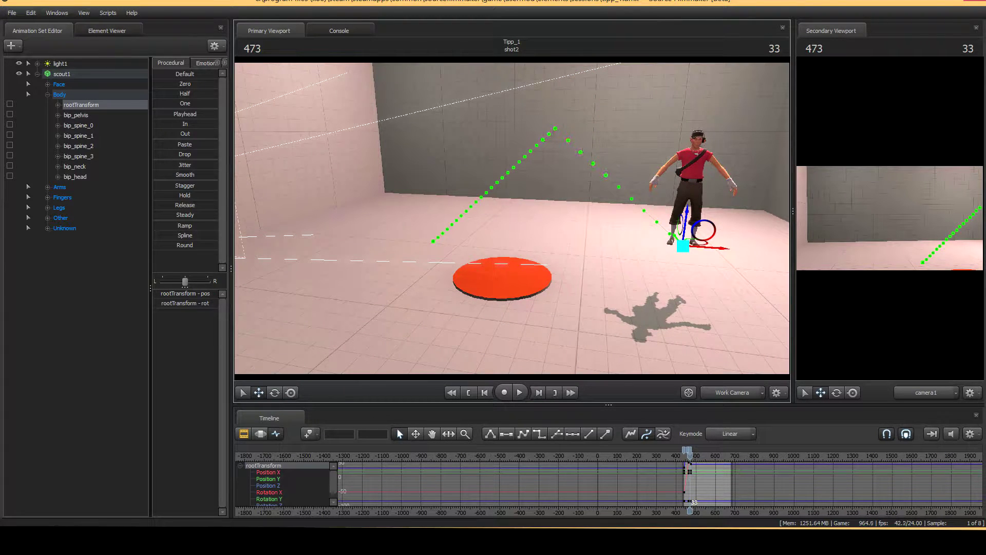
Step: Set the key mode to Spline and select all of the scout's rootTransform keyframes
click(730, 433)
click(725, 466)
click(81, 104)
drag(679, 464, 700, 505)
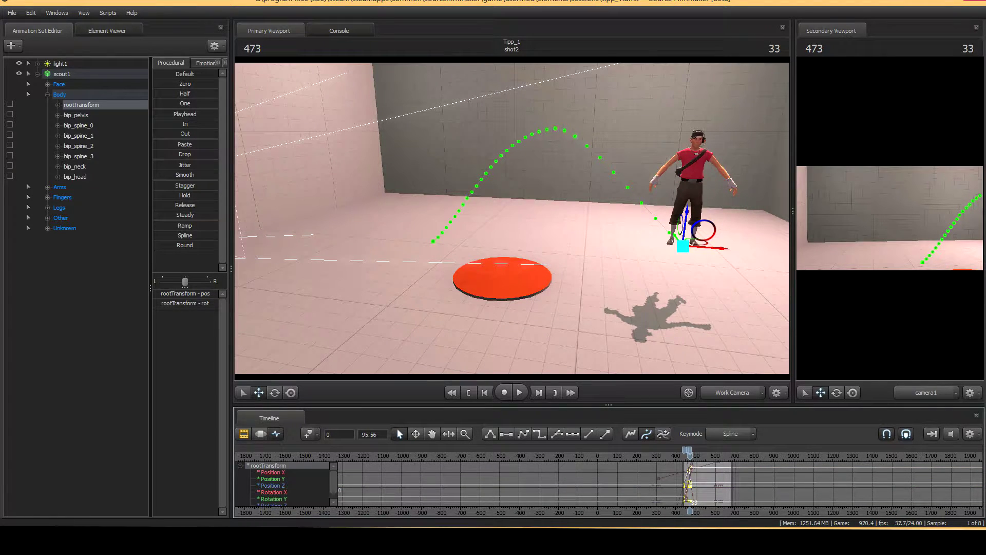
Step: Extend the scout's path with more rootTransform keyframes up to frame 71, sweeping across the back of the room to the side where he started
drag(690, 511, 693, 511)
drag(700, 242, 670, 185)
key(Right)
key(Right)
key(Right)
key(Right)
key(Right)
key(Right)
key(Right)
key(Right)
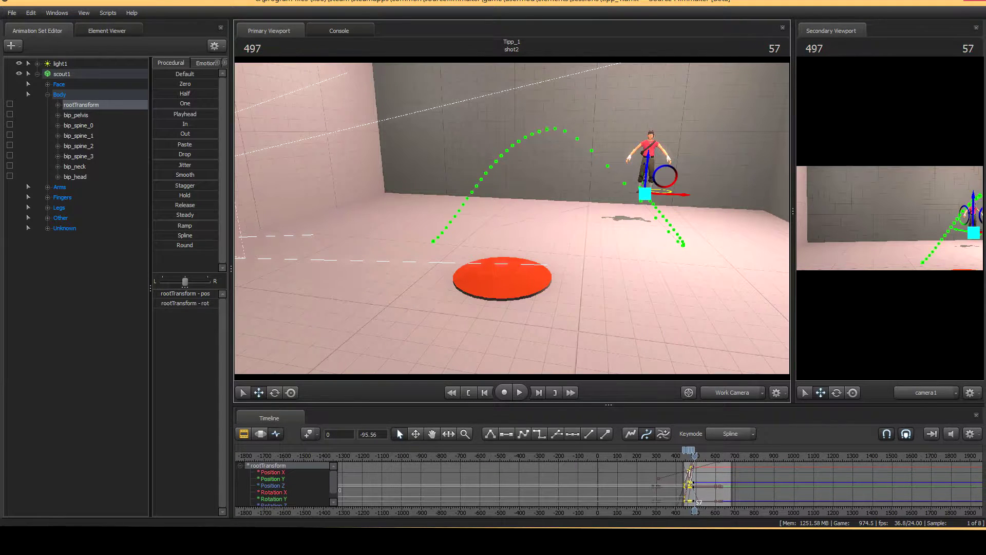
key(space)
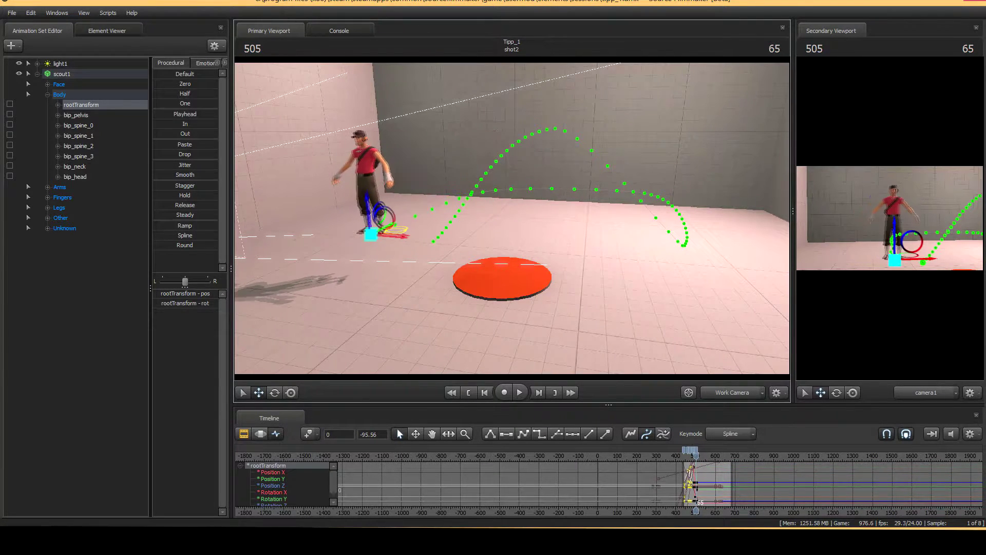
key(space)
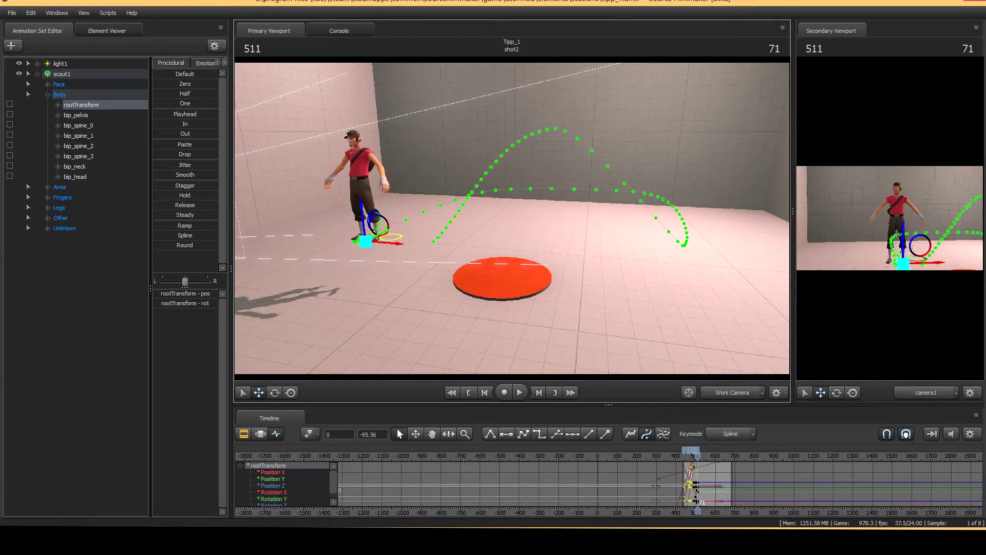
drag(513, 219, 431, 221)
key(d)
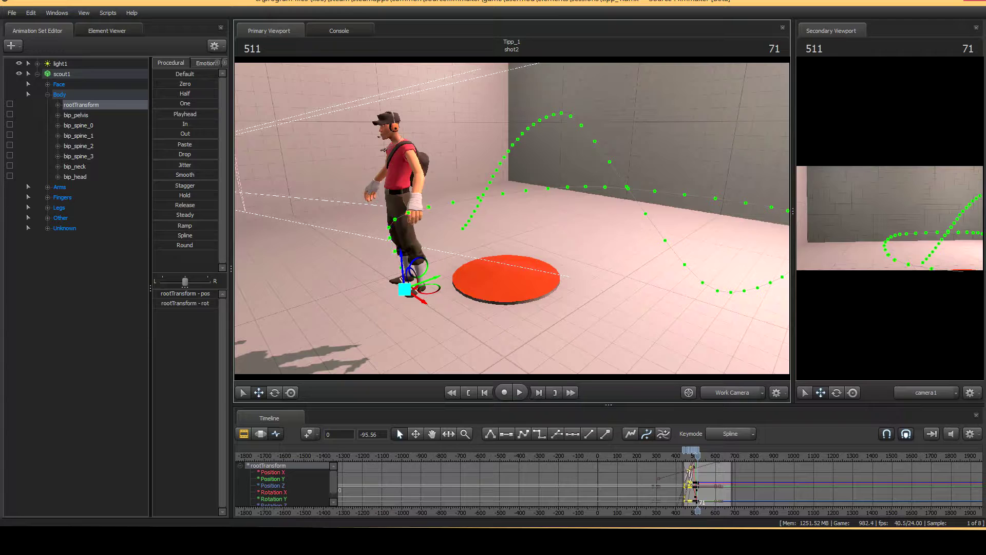
drag(431, 221, 529, 227)
key(a)
Step: Create a new camera for shot2 and look through it in the primary viewport
click(13, 46)
click(61, 61)
drag(64, 238, 370, 221)
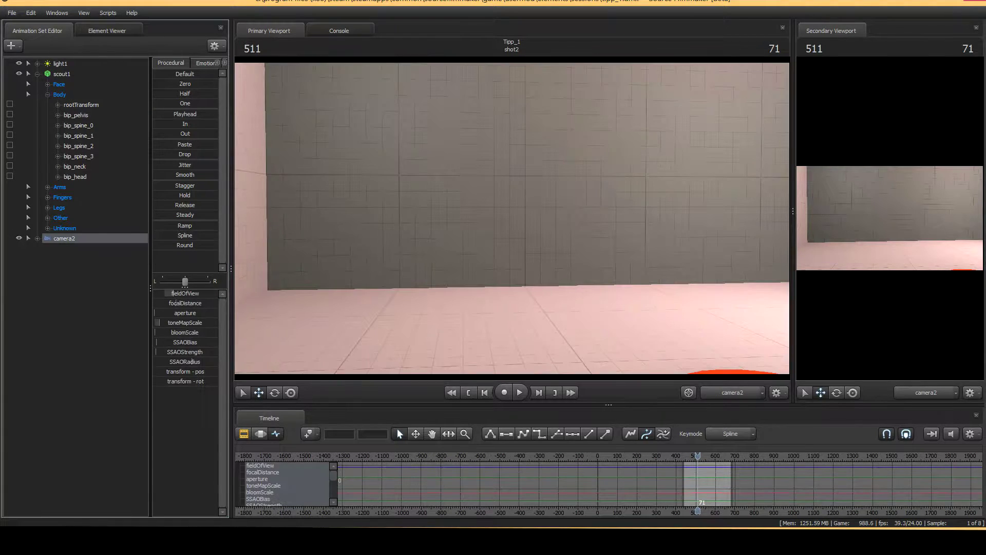
Step: Try to keyframe camera2 by hand from the shot's start so that it follows the jumping scout
click(469, 392)
drag(513, 219, 550, 159)
key(space)
key(space)
key(space)
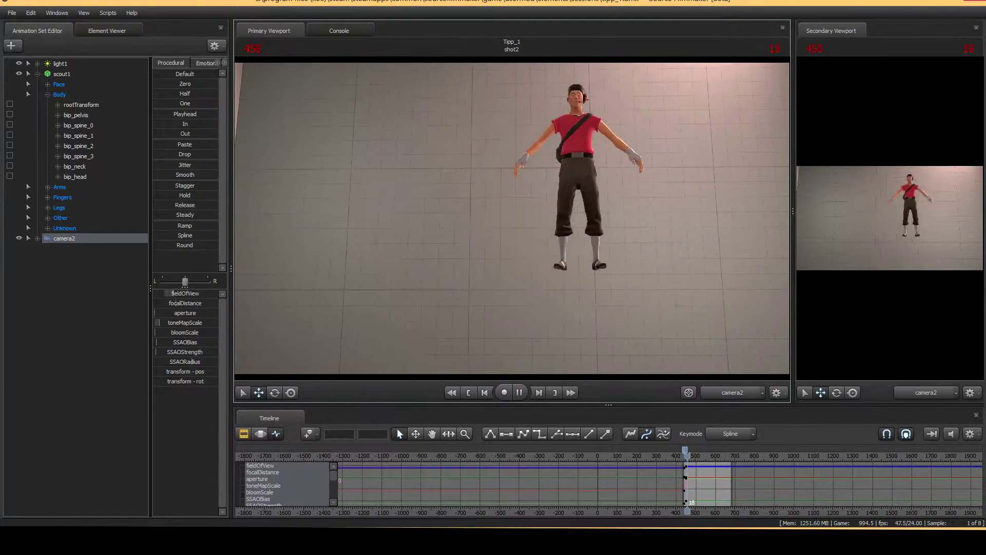
key(space)
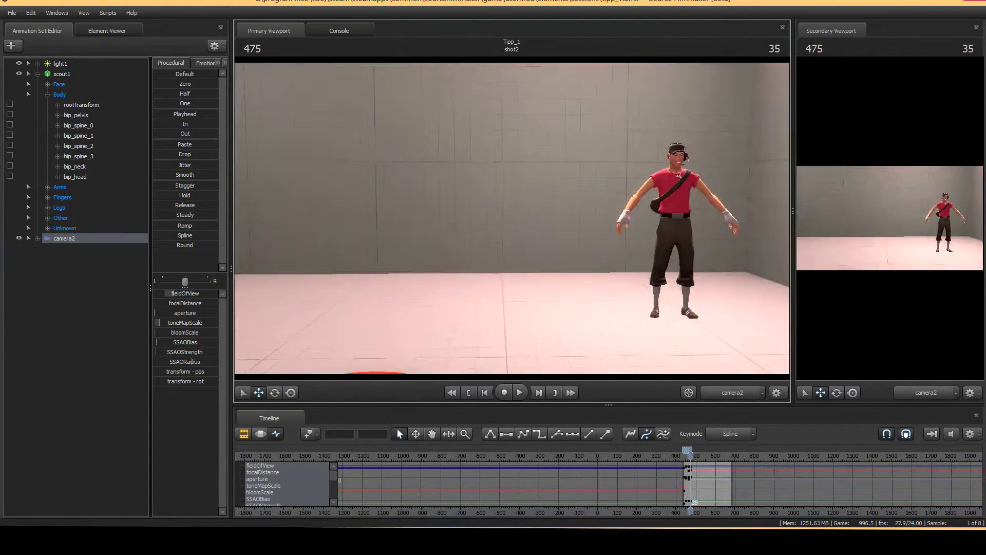
scroll(690, 485, up, 6)
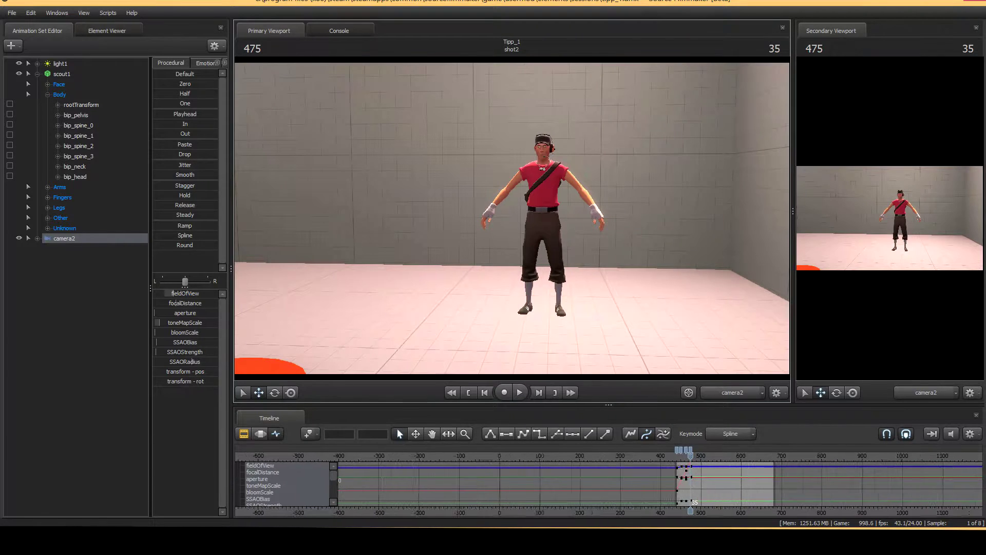
Step: Delete all of camera2's keyframes and return to the start of the shot
click(64, 239)
drag(660, 464, 705, 504)
key(Delete)
click(468, 392)
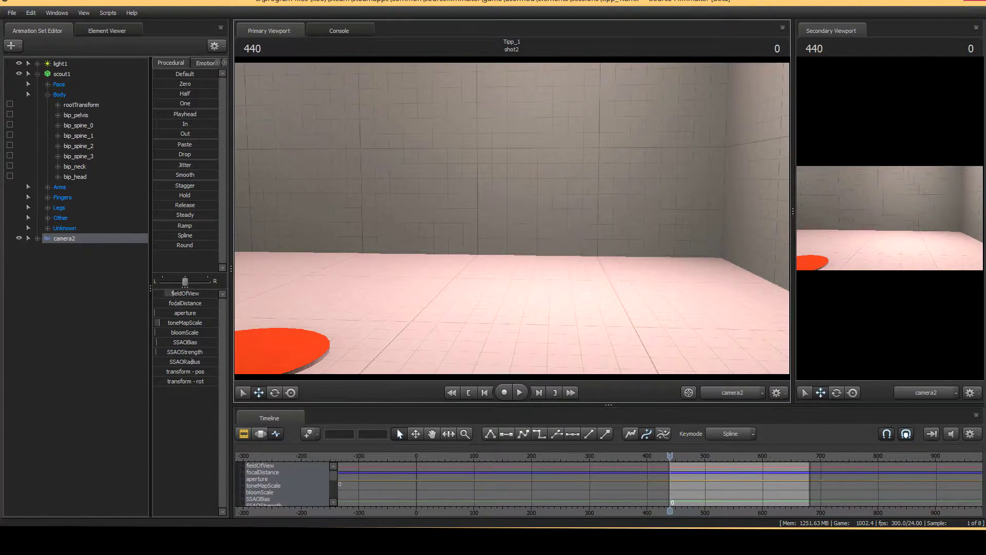
Step: Switch to the Motion Editor and the work camera, and select camera2's transform control
click(261, 434)
click(733, 392)
drag(513, 218, 451, 215)
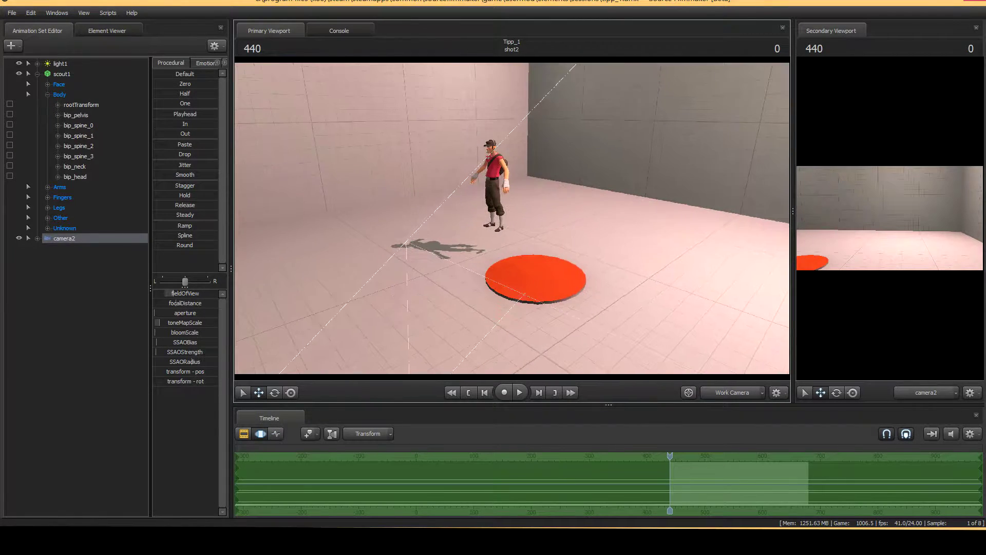
click(38, 238)
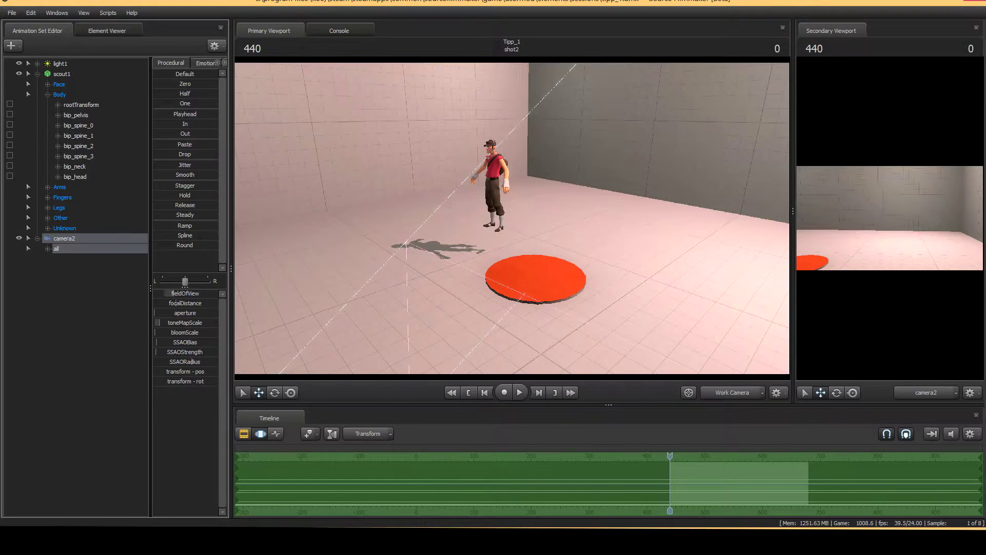
key(Right)
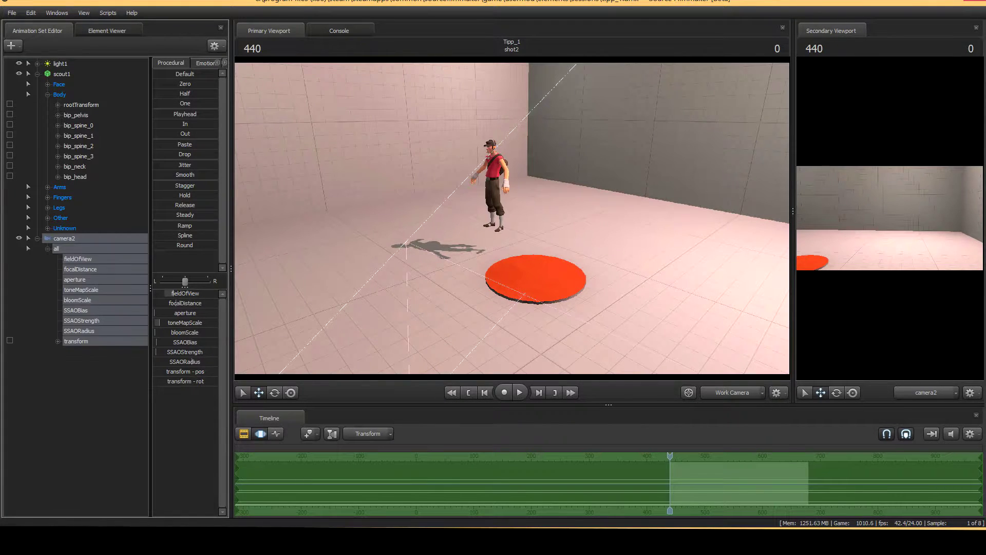
click(76, 342)
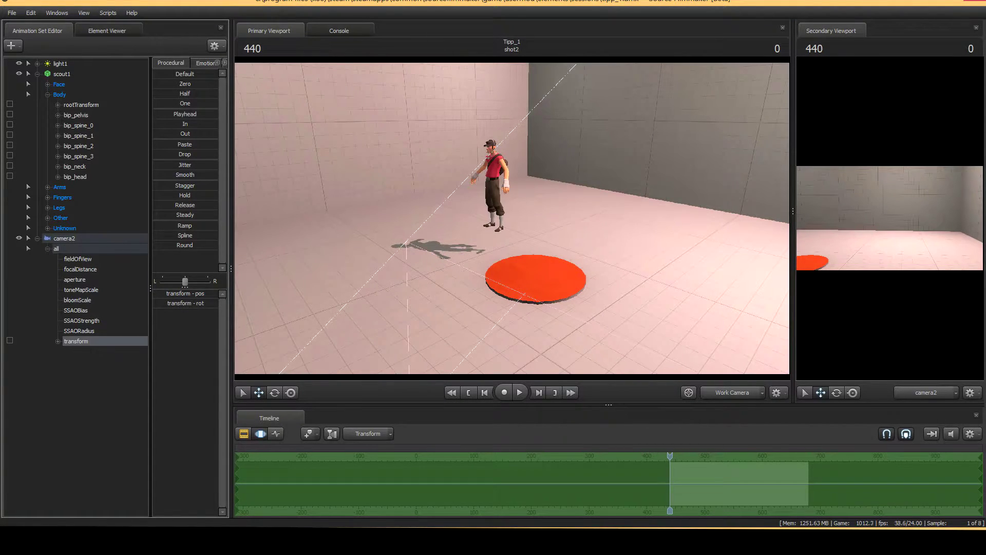
key(f)
mouse_move(493, 118)
mouse_down()
mouse_move(532, 72)
mouse_move(477, 130)
mouse_move(487, 120)
mouse_up()
drag(508, 205, 714, 134)
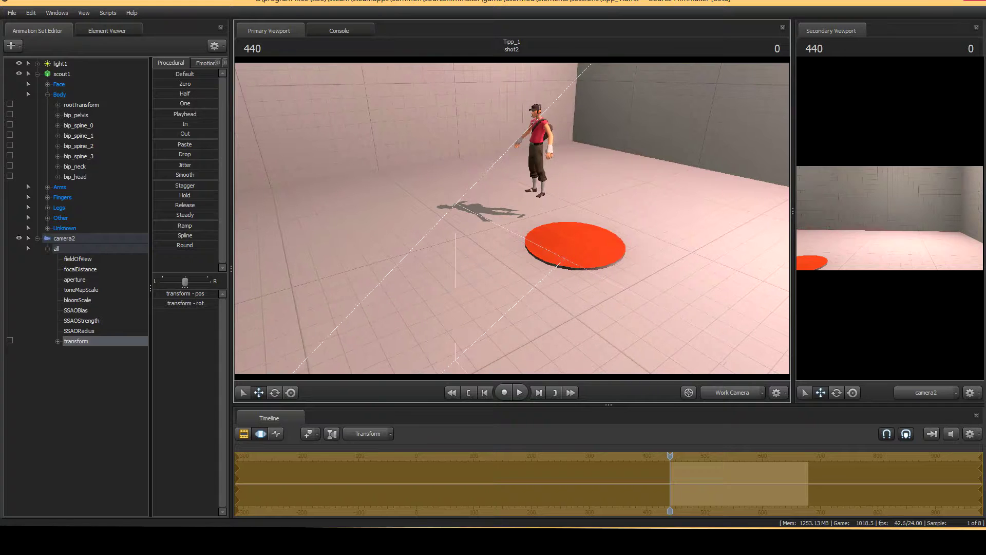
Step: Lock camera2's transform to the scout's rootTransform and set the transform fully to Zero
click(82, 105)
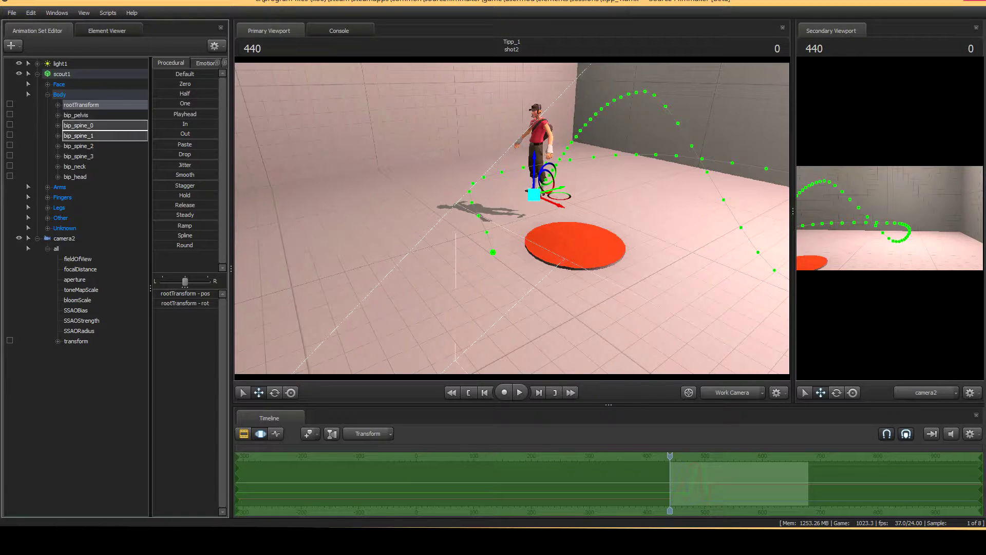
drag(81, 104, 76, 341)
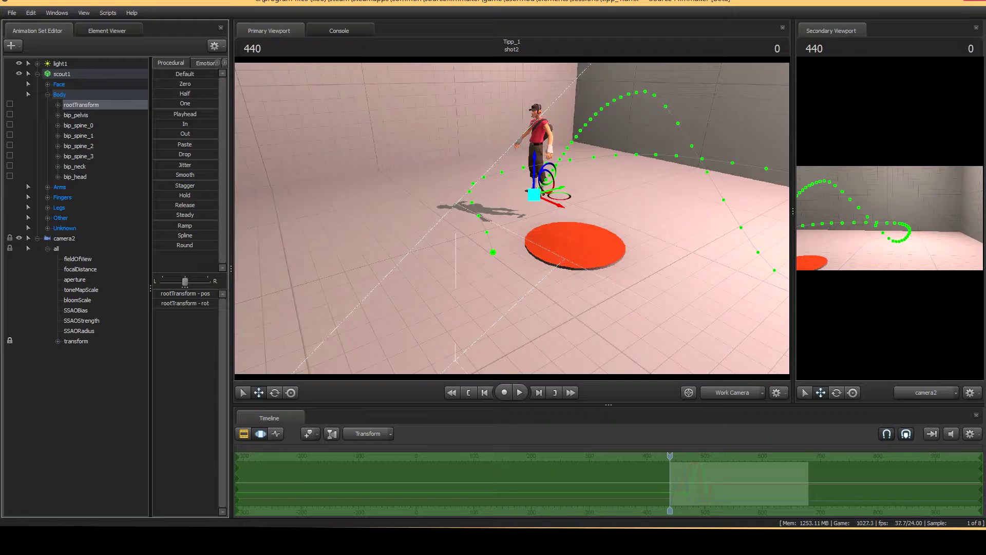
click(76, 341)
key(o)
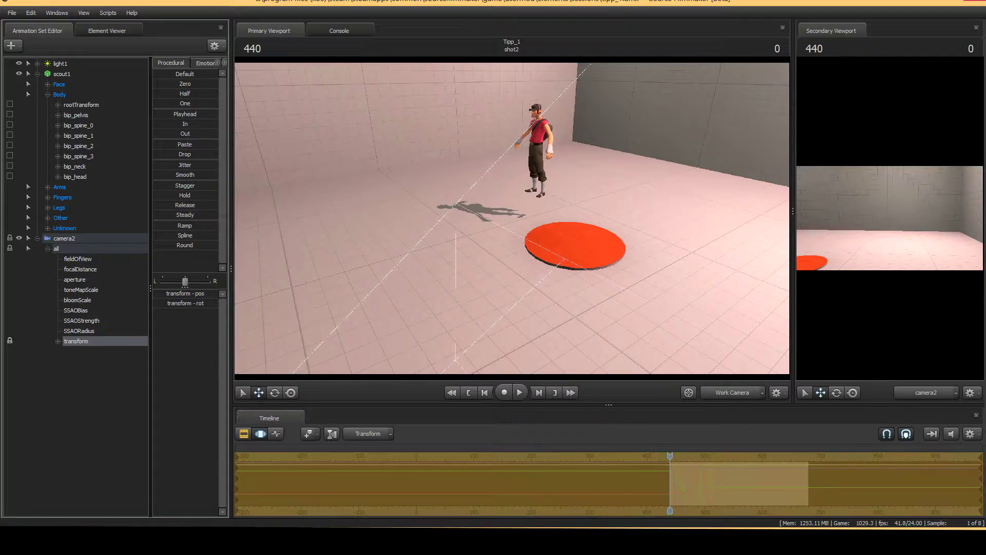
drag(159, 84, 218, 83)
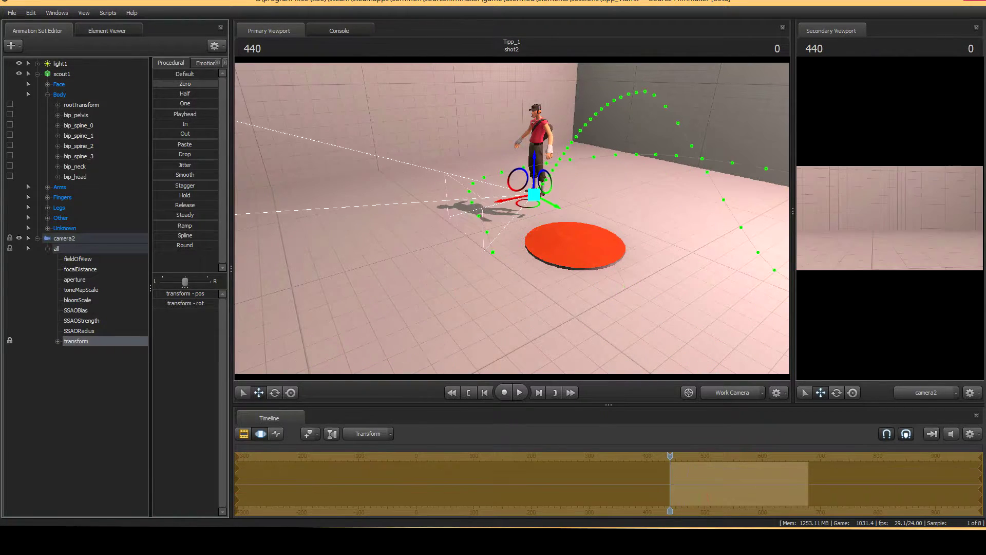
Step: Position camera2 to frame the scout's head and chest from the front with a narrower field of view, and return to the work camera
drag(513, 218, 539, 176)
drag(65, 238, 370, 226)
drag(512, 218, 551, 177)
key(s)
key(w)
key(s)
scroll(562, 193, up, 5)
key(w)
click(733, 393)
drag(514, 221, 525, 199)
key(s)
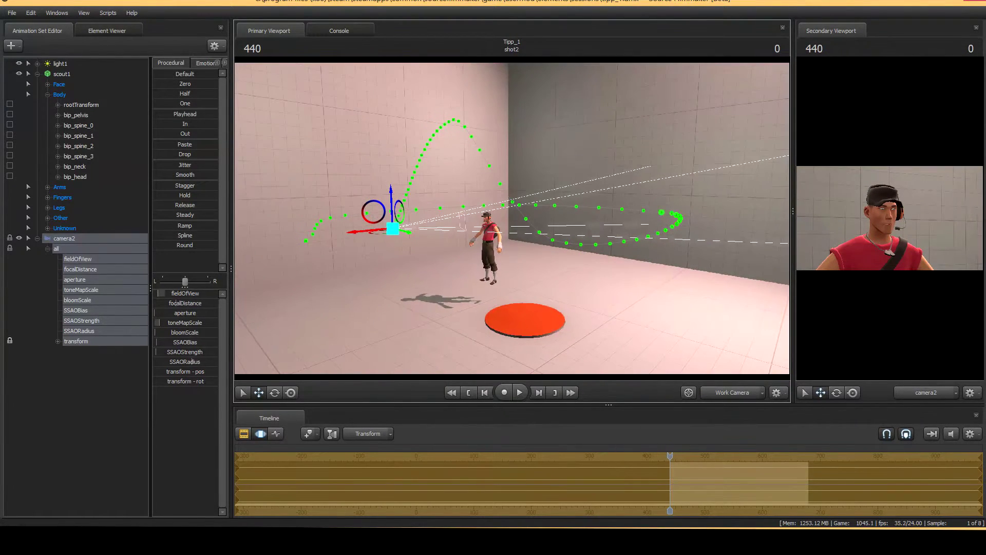
Step: Enlarge the secondary viewport to play the shot through camera2, and shrink the viewport again
drag(794, 211, 602, 211)
key(space)
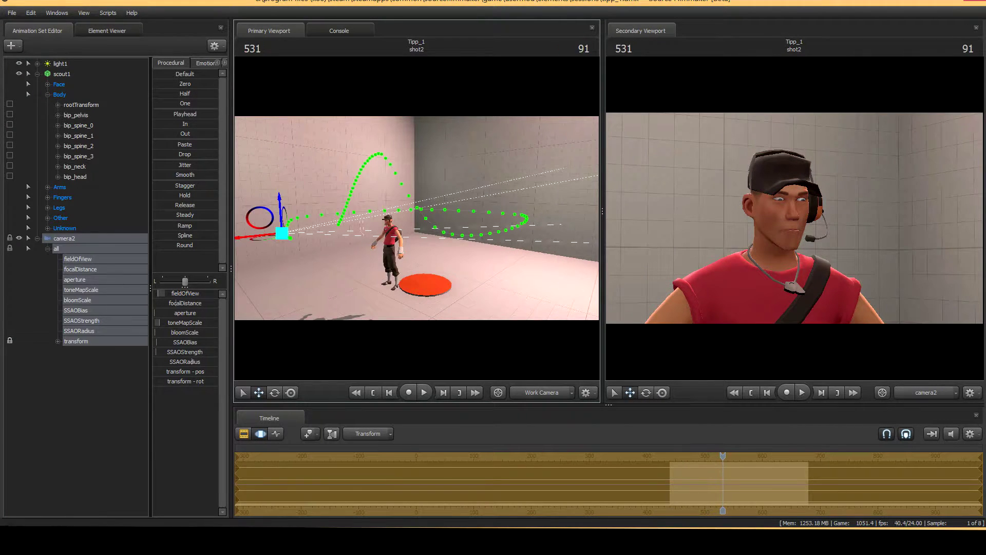
drag(603, 211, 714, 211)
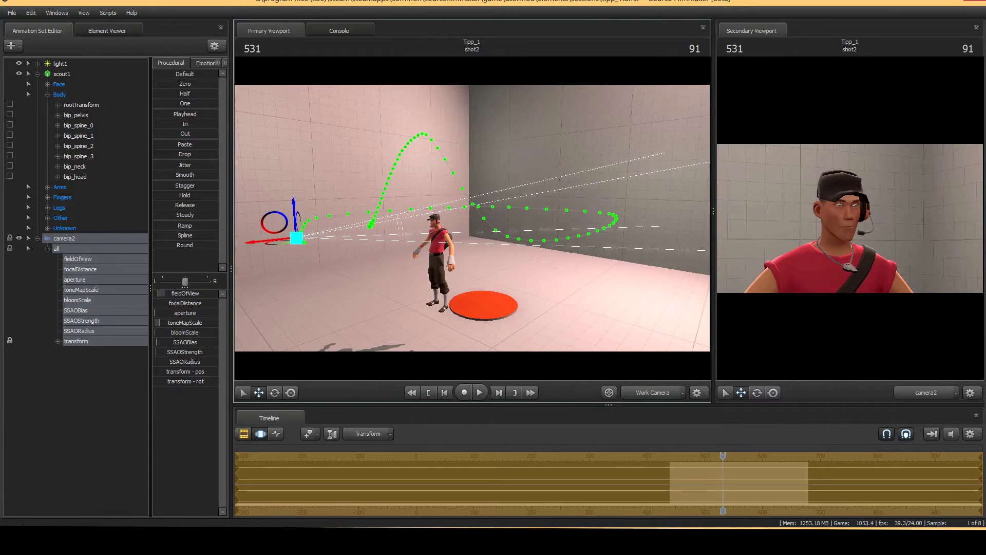
Step: Show camera2's view in the primary viewport at the shot start and display its curves in a taller Graph Editor
drag(609, 405, 608, 359)
key(Up)
key(Escape)
drag(64, 239, 411, 205)
key(F4)
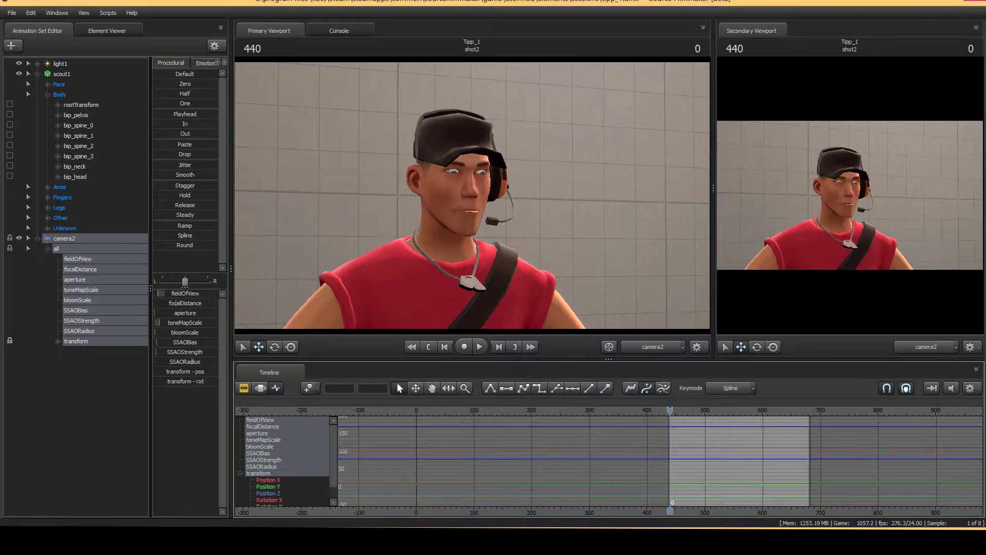
Step: Keyframe camera2 to move around the scout over about the first 55 frames of the shot, and play it back
key(space)
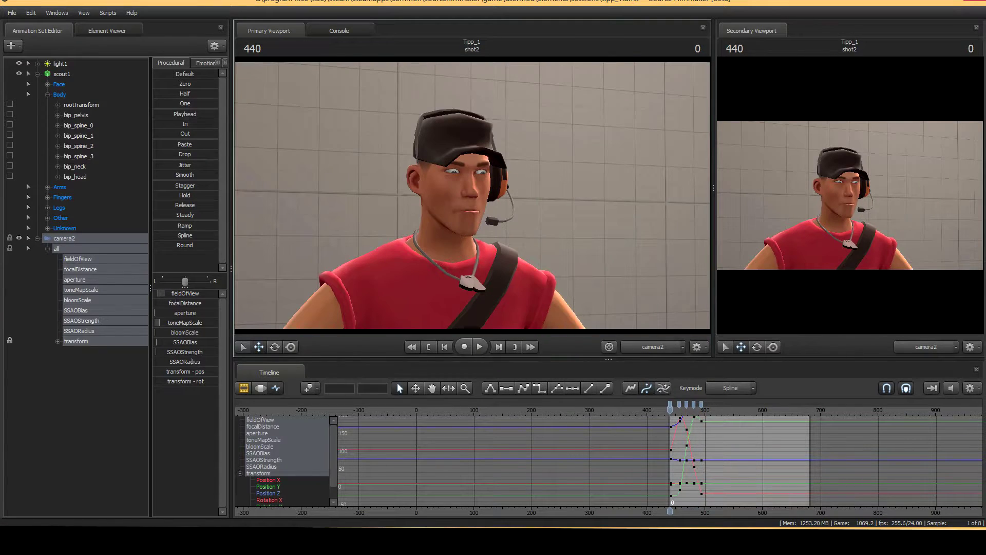
key(space)
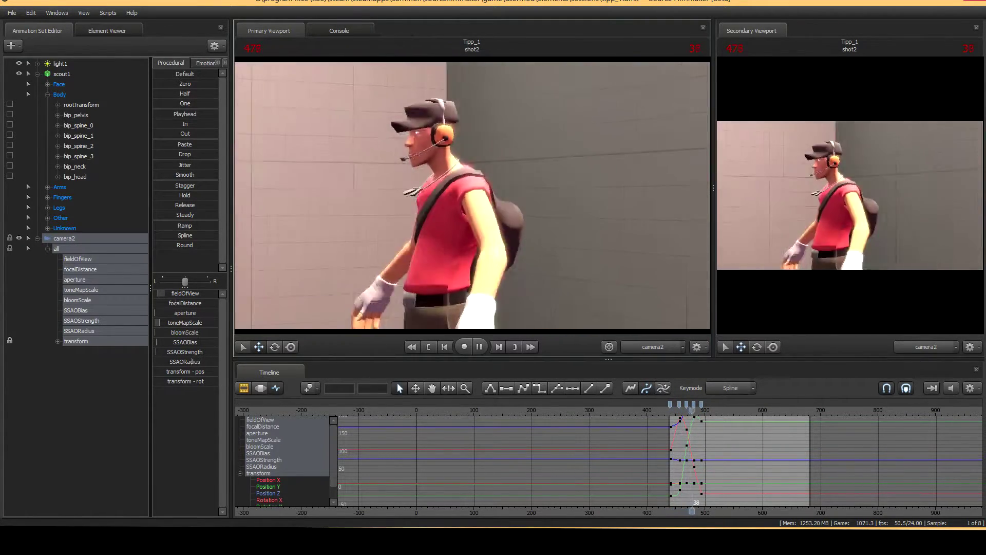
key(space)
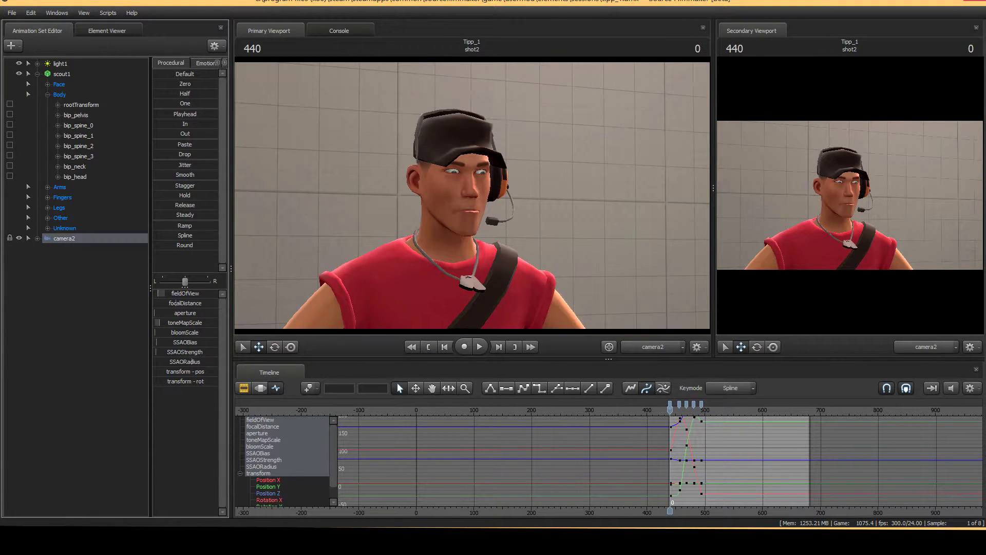
Step: Return to the work camera, and reposition and rotate the crane platform with its static_prop control
click(653, 347)
drag(555, 232, 504, 228)
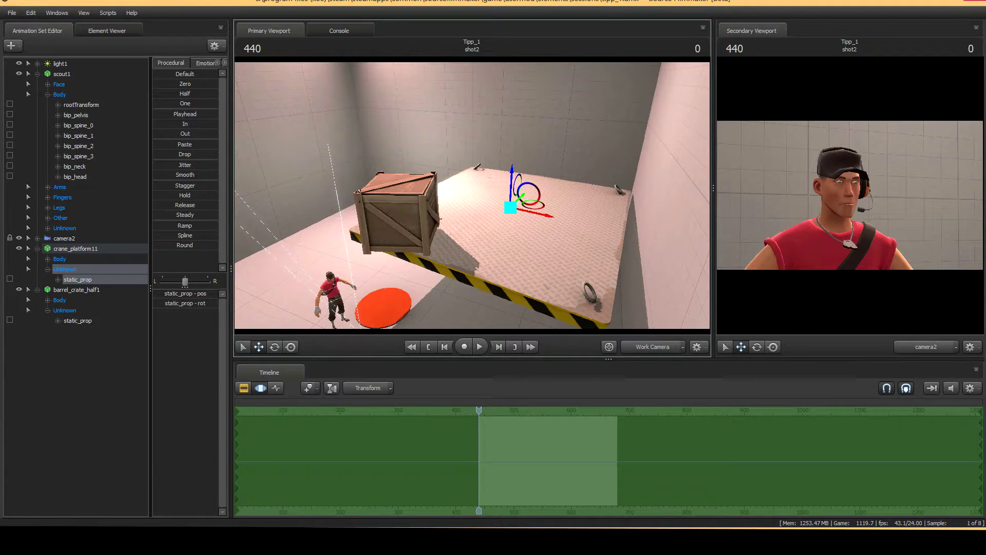
drag(533, 205, 332, 214)
key(w)
key(e)
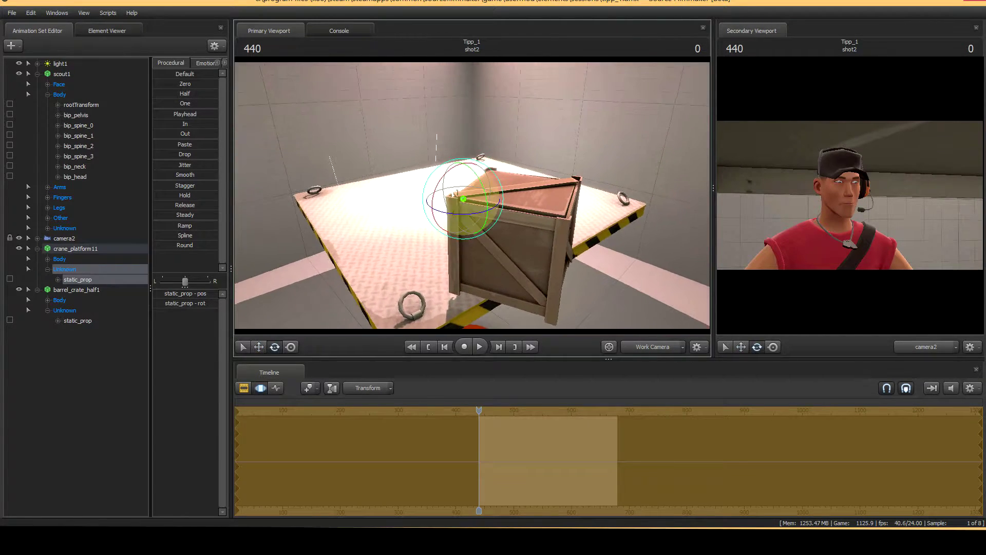
drag(454, 212, 437, 243)
Step: In the Graph Editor, raise the crane platform's static_prop above the crate and keyframe a sideways move at frame 453
key(F4)
key(d)
drag(489, 219, 478, 217)
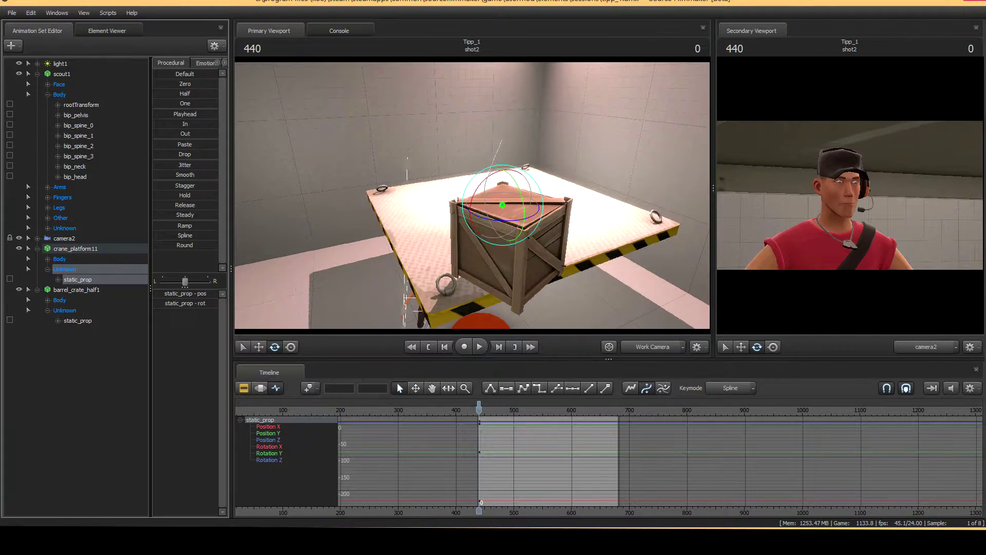
click(47, 270)
click(48, 259)
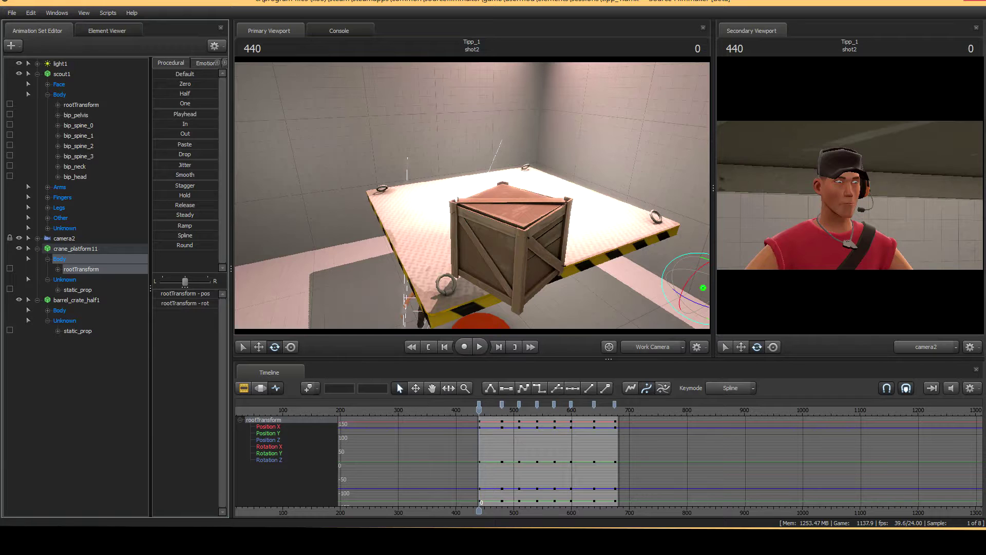
drag(472, 205, 511, 85)
key(w)
key(space)
key(space)
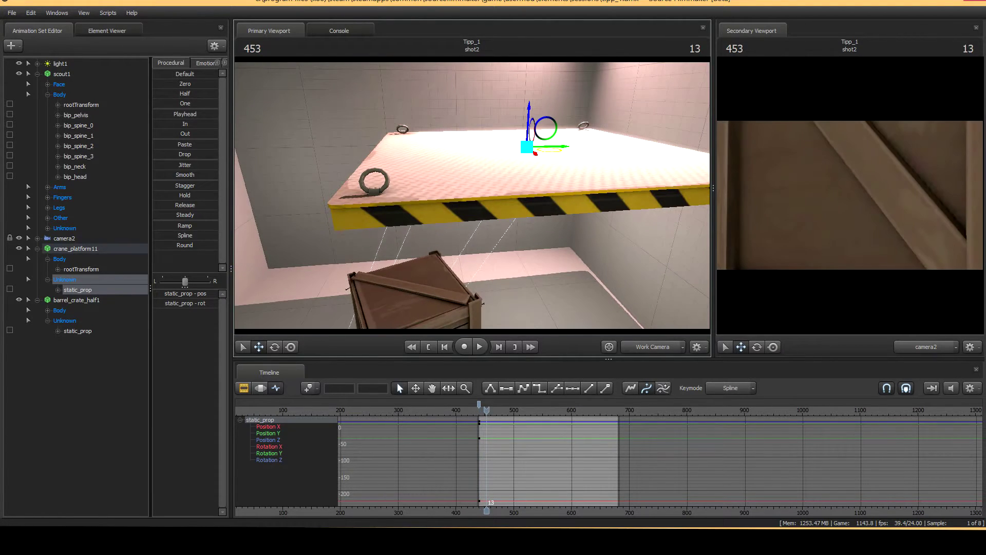
drag(557, 147, 324, 148)
Step: Keyframe further positions of the platform's static_prop to form a curved path, and return to the shot start
drag(473, 206, 237, 282)
key(space)
key(space)
drag(463, 205, 339, 224)
drag(545, 172, 555, 201)
key(space)
key(space)
key(Home)
key(s)
drag(473, 196, 591, 208)
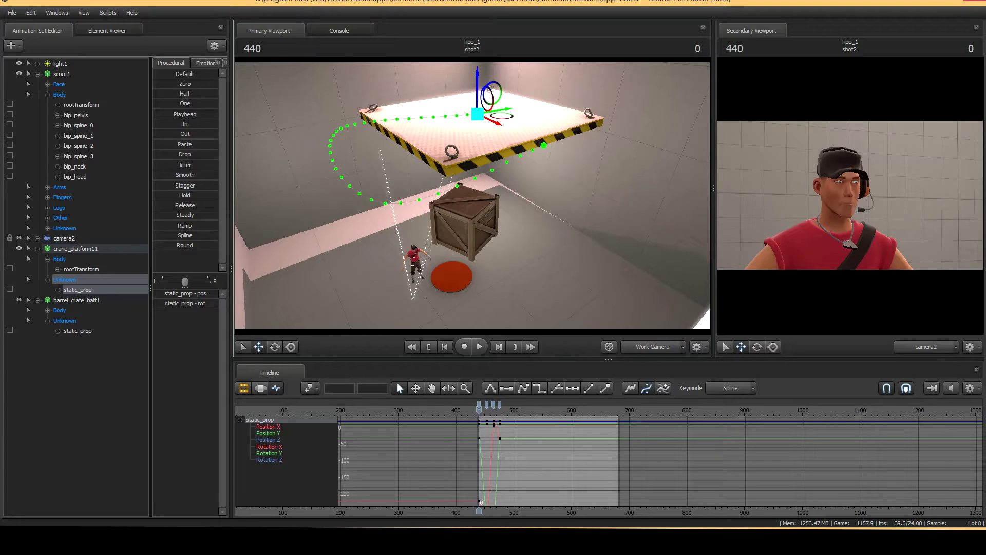
Step: In the Motion Editor, lock the crate's static_prop to the platform's static_prop and place the crate on top of the platform
key(F2)
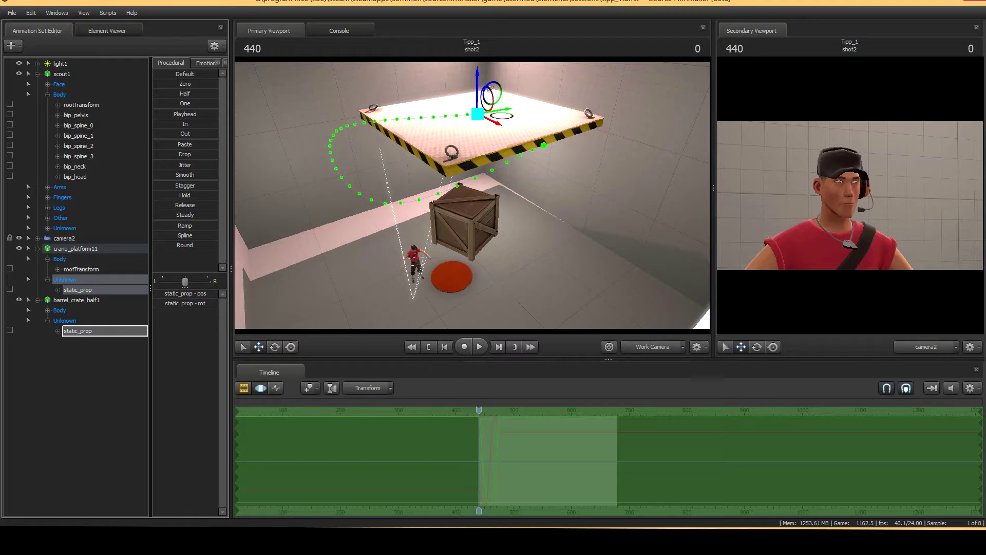
drag(77, 290, 78, 331)
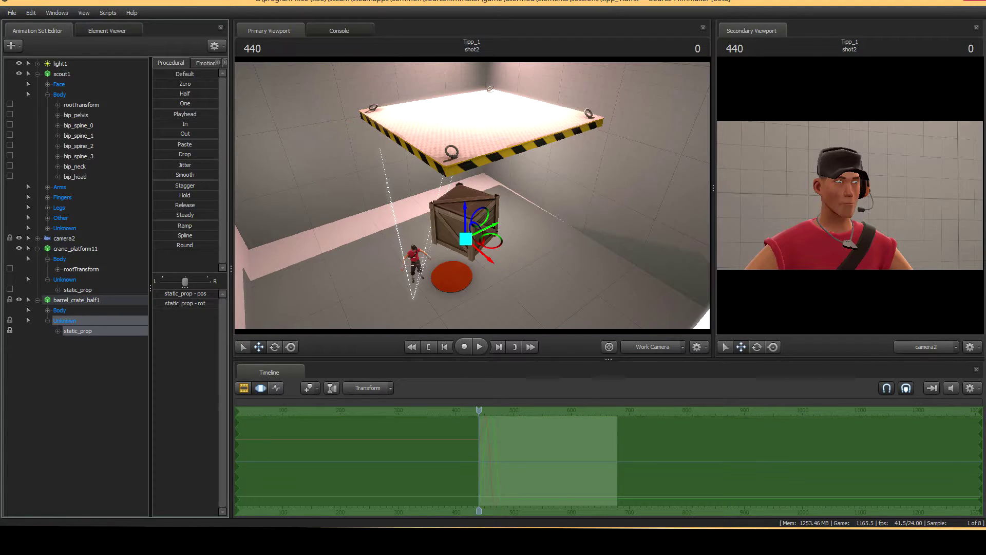
key(f)
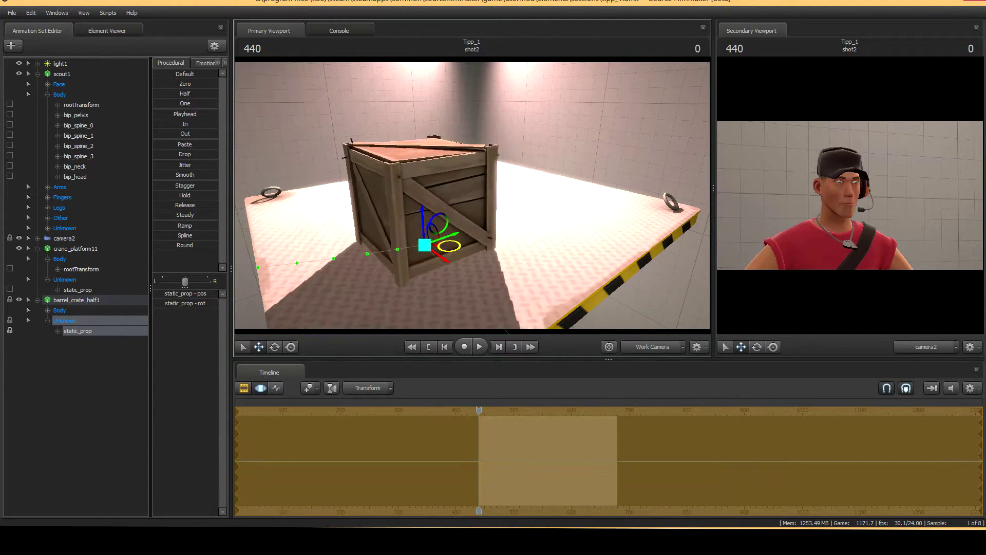
key(e)
key(s)
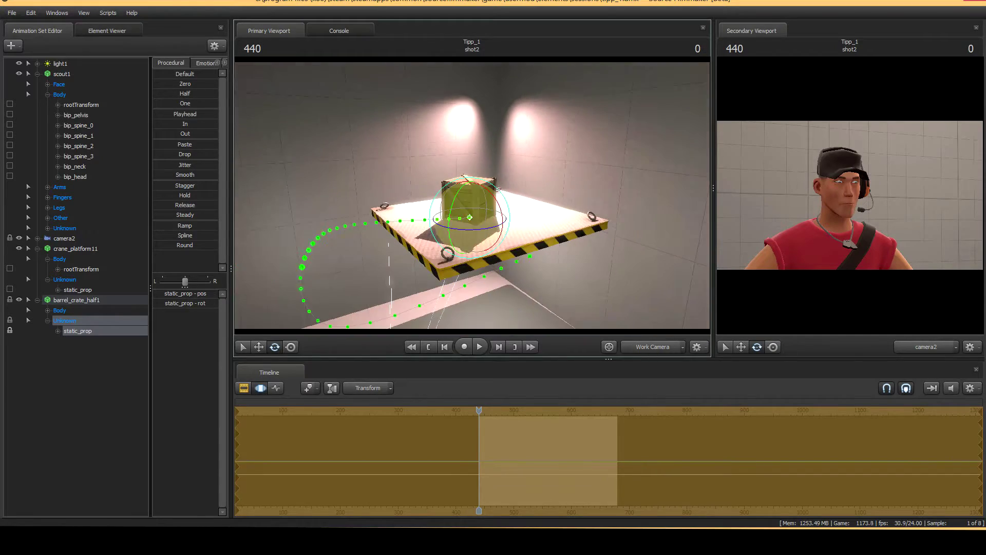
key(Return)
Step: Play the shot to check the crate against the moving platform, and collapse all expanded animation sets
key(space)
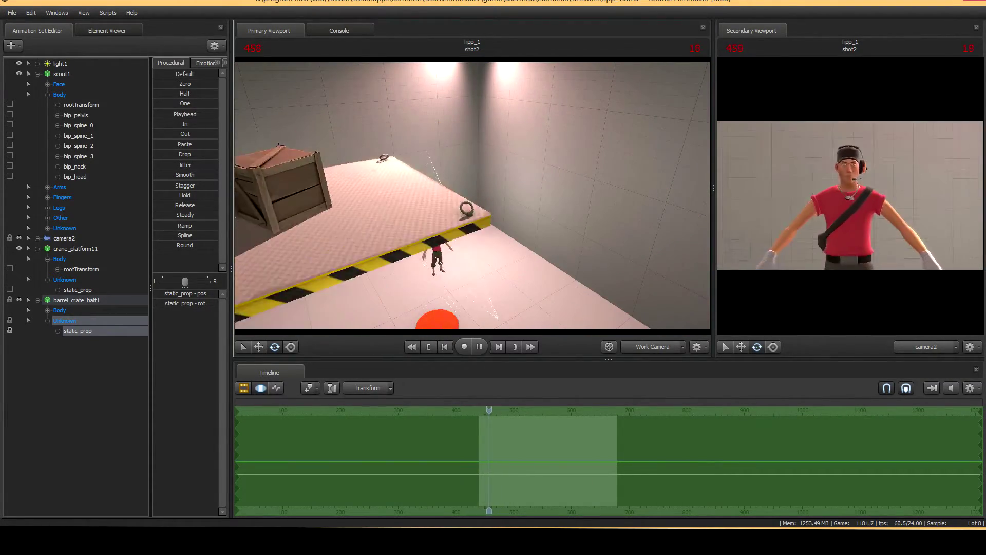
key(space)
click(37, 300)
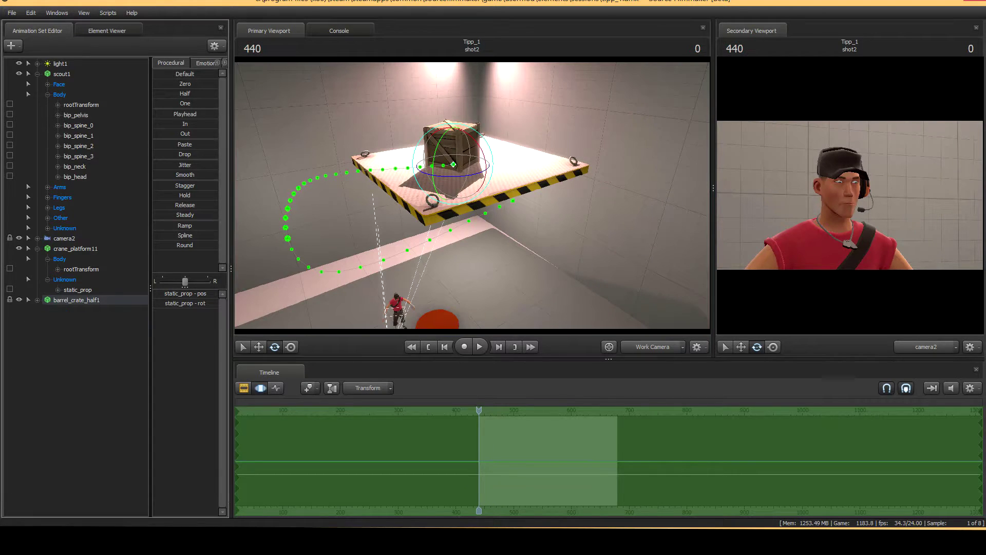
click(37, 249)
click(38, 64)
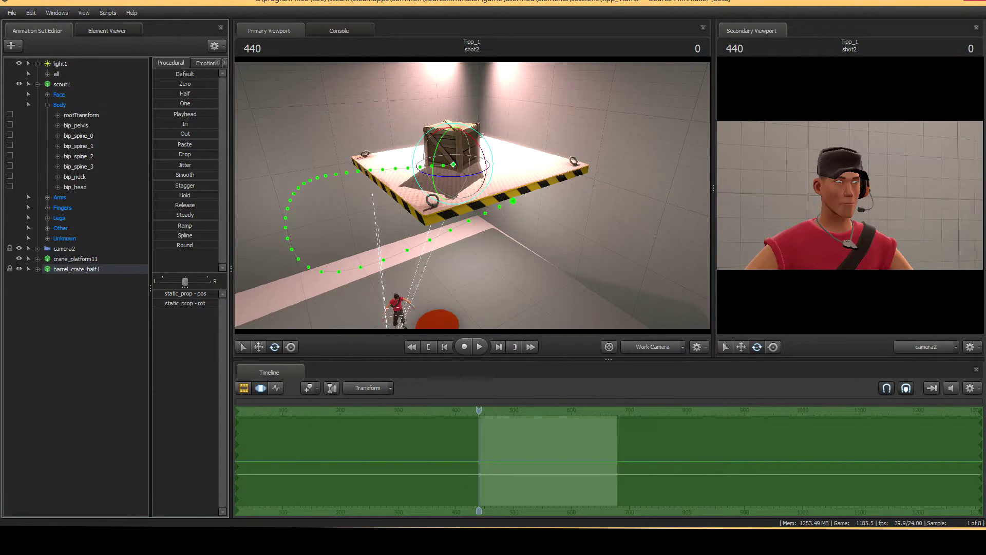
click(37, 64)
click(38, 74)
drag(473, 195, 473, 231)
key(w)
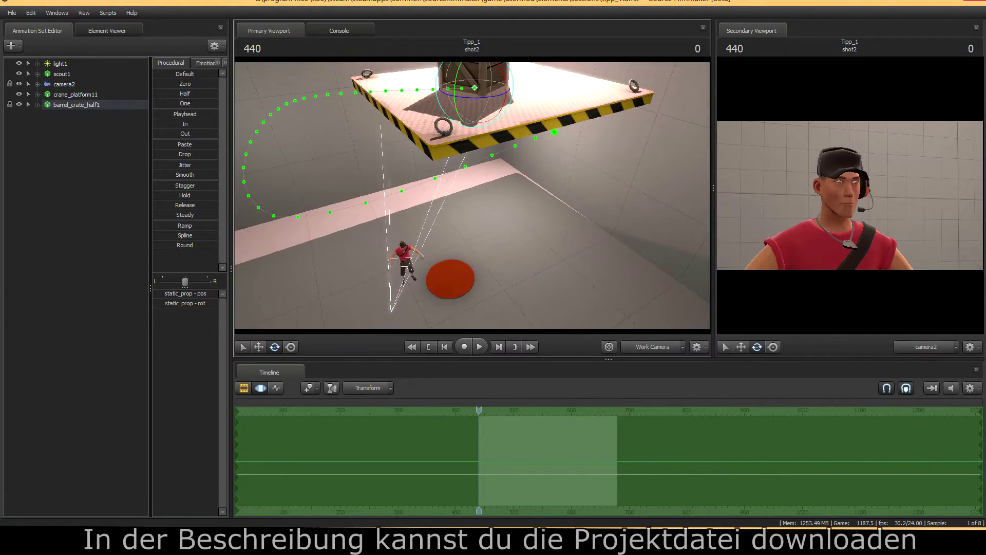
Step: Create an animation set for the soldier model, filtering the model list by "sold"
click(12, 46)
click(32, 78)
text(sodl)
key(BackSpace)
key(BackSpace)
text(ld)
key(Return)
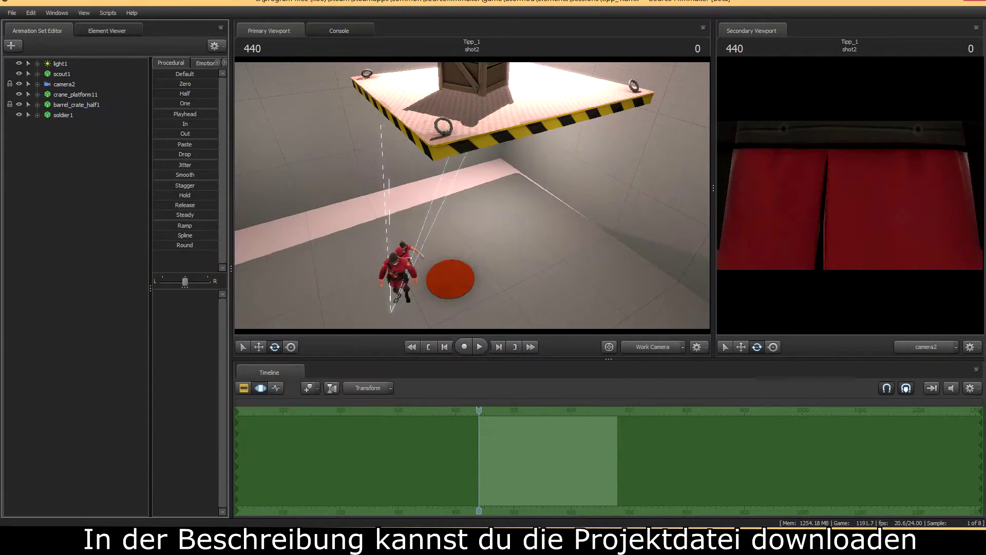
Step: Move the soldier onto open floor away from the scout using its rootTransform
click(37, 116)
click(48, 135)
click(81, 146)
key(w)
drag(472, 195, 322, 209)
key(w)
drag(322, 210, 275, 224)
key(w)
drag(487, 172, 486, 193)
Step: Rotate the soldier's rootTransform so that he faces the work camera
key(e)
drag(478, 245, 509, 242)
drag(514, 247, 517, 219)
key(w)
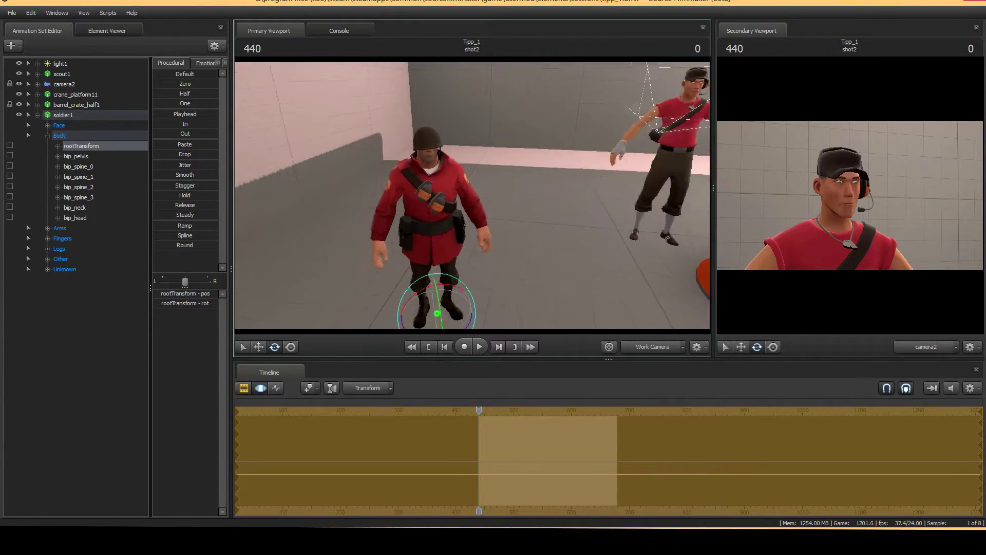
Step: Browse for another new model with the name filter cleared, the bots demo folder selected and the mod filter set to tf
key(s)
click(13, 46)
click(52, 79)
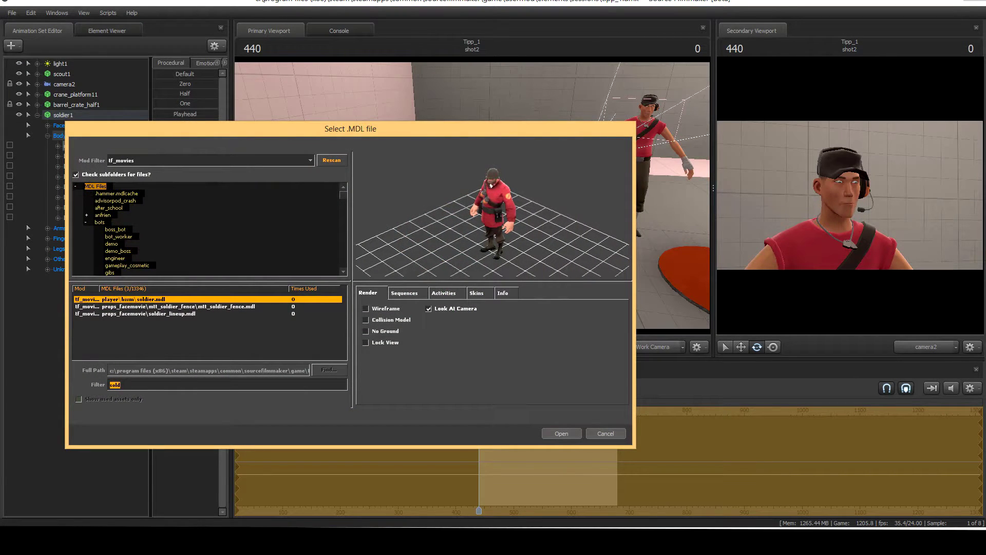
click(112, 244)
double_click(116, 385)
key(BackSpace)
click(310, 160)
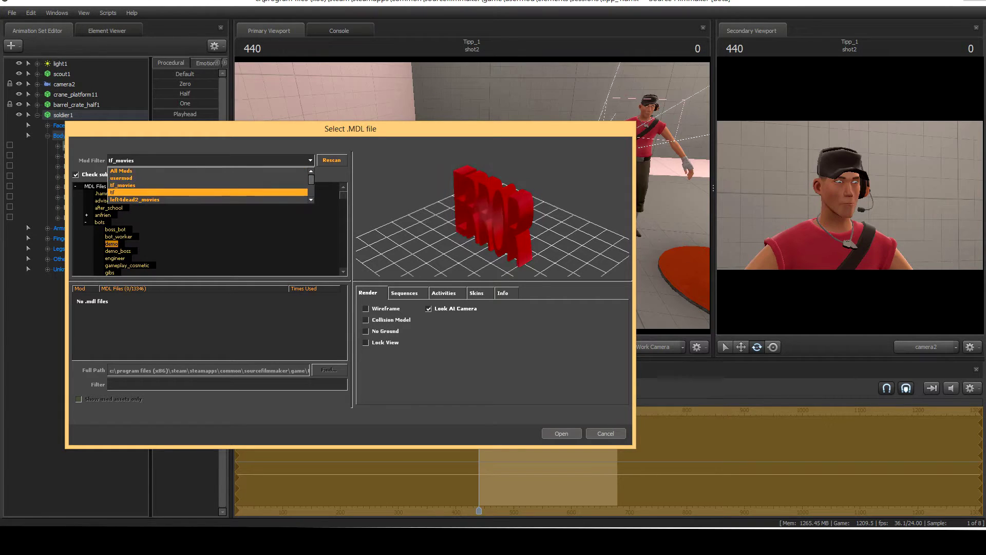
click(203, 192)
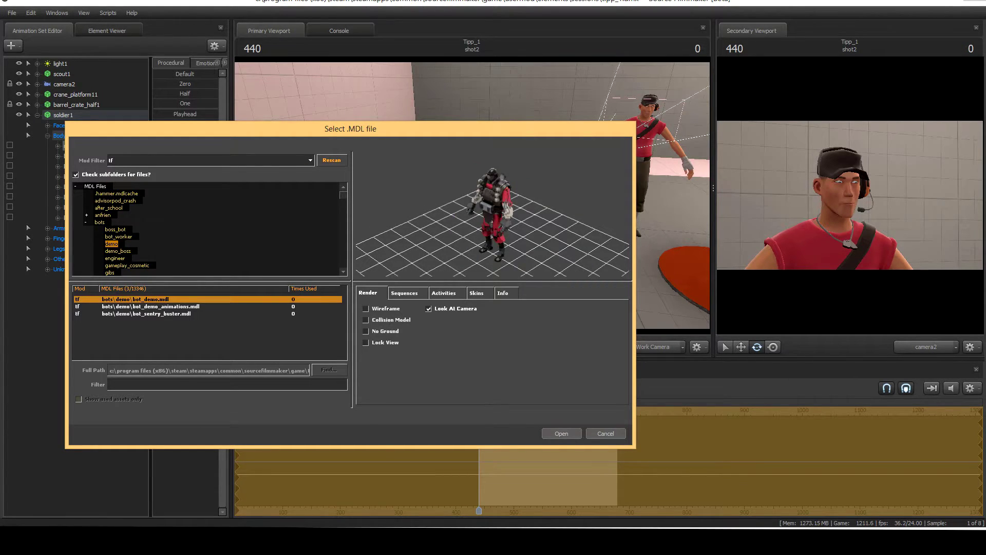
Step: Add the demobot_gib_arm1 model from the bots gibs folder and expand its animation set
click(115, 259)
scroll(115, 259, down, 2)
click(110, 229)
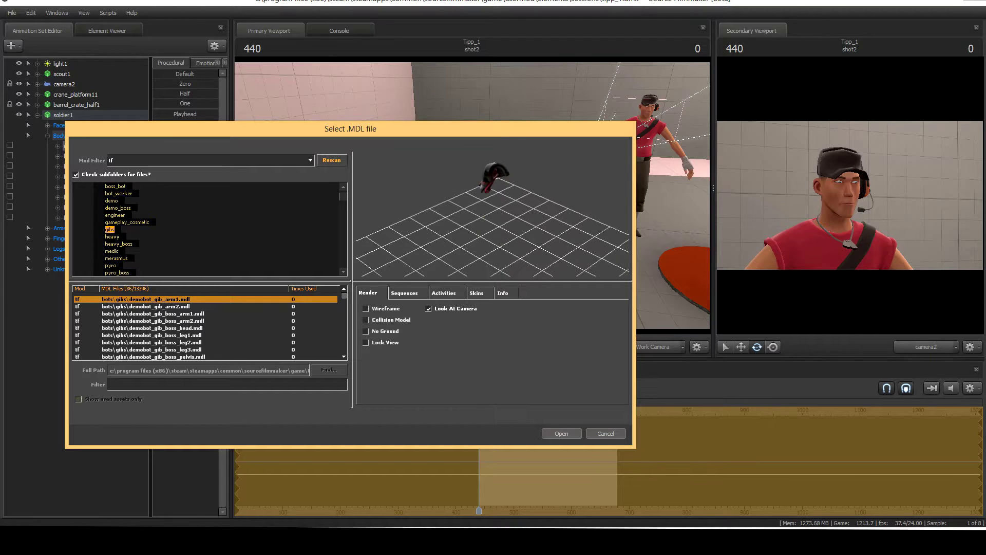
drag(493, 221, 476, 205)
click(561, 434)
click(37, 280)
key(s)
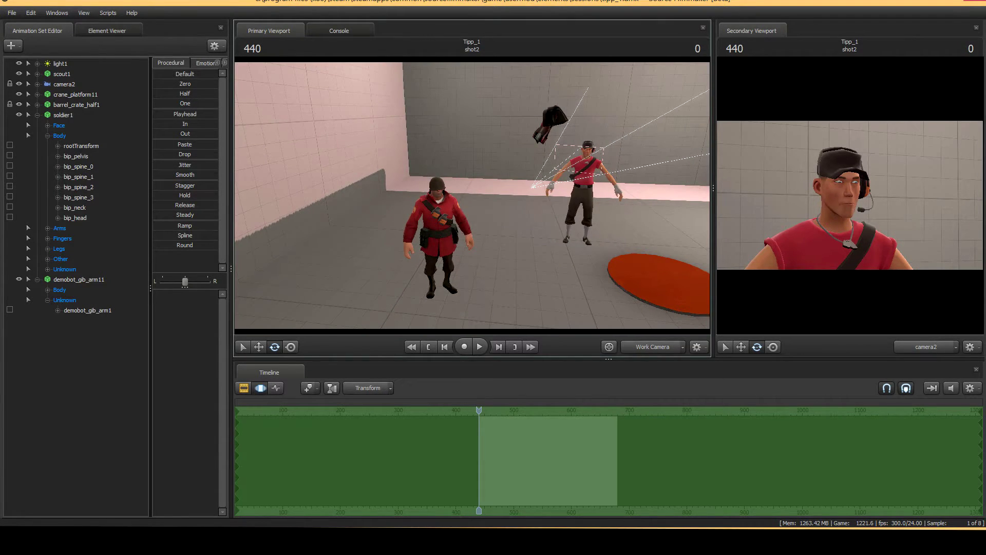
Step: Lock demobot_gib_arm1 to the soldier's bip_collar_R and set its transform fully to Zero
drag(472, 195, 461, 206)
key(w)
ctrl+click(460, 163)
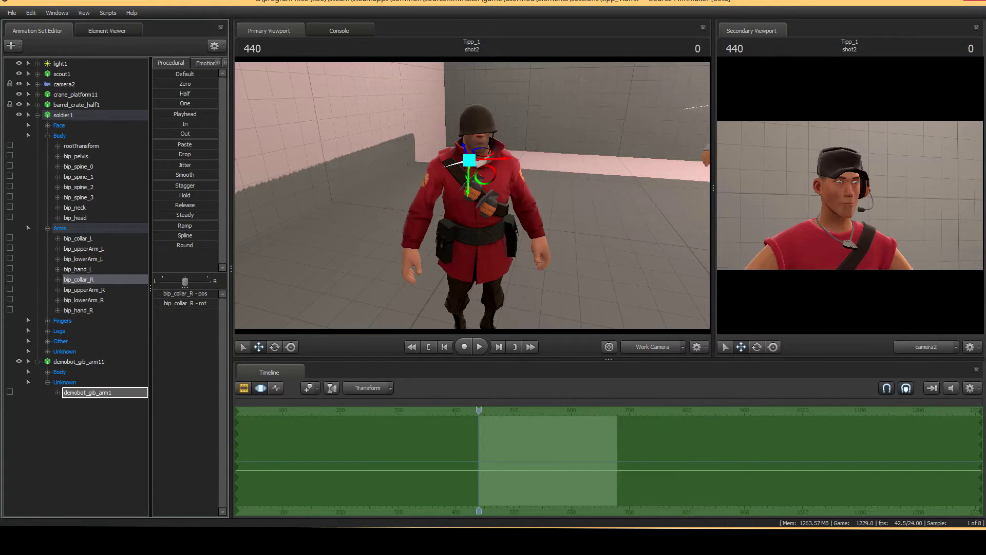
click(87, 393)
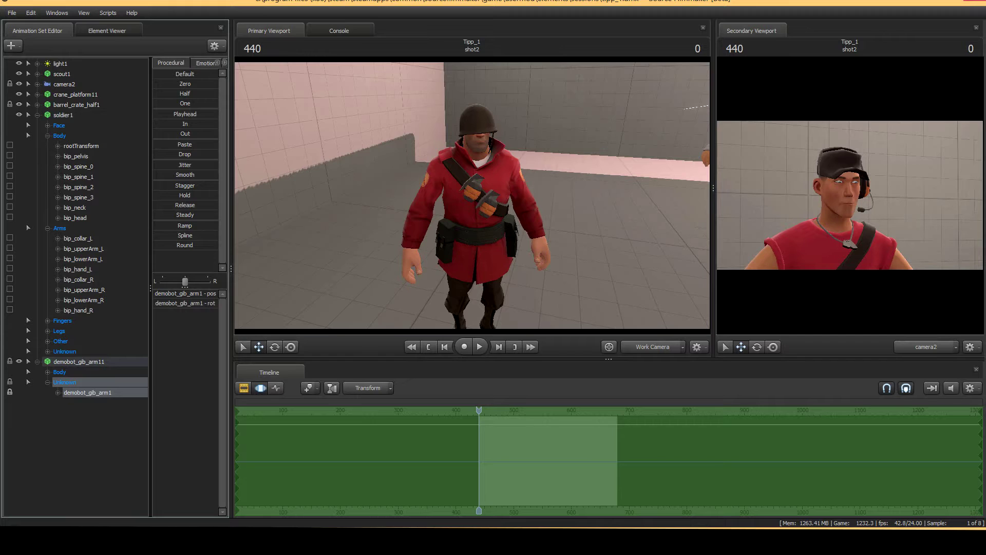
drag(162, 84, 216, 83)
Step: Rotate and move the robot arm so that it sits on the soldier's right shoulder
key(s)
drag(472, 195, 466, 205)
key(e)
drag(483, 121, 509, 171)
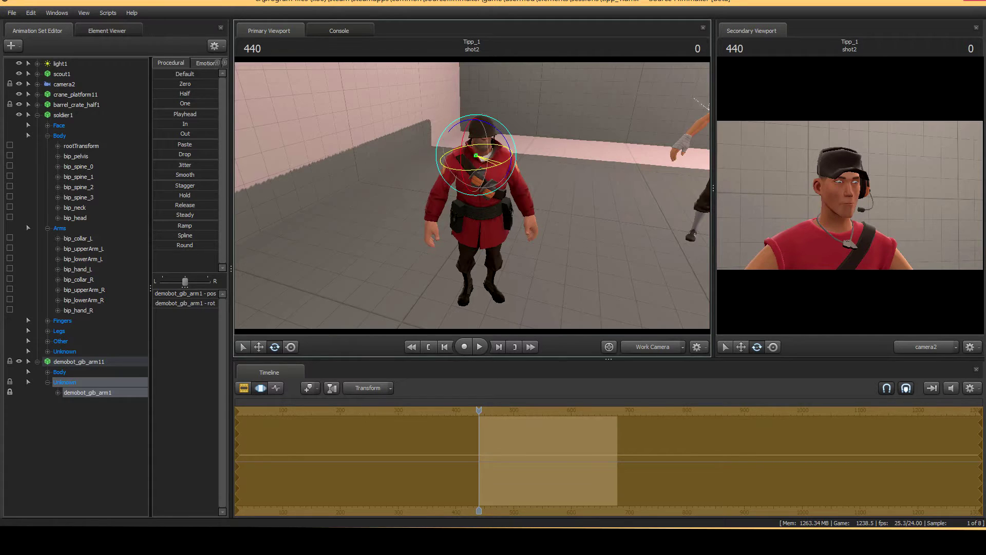
key(w)
drag(465, 176, 435, 273)
key(e)
key(w)
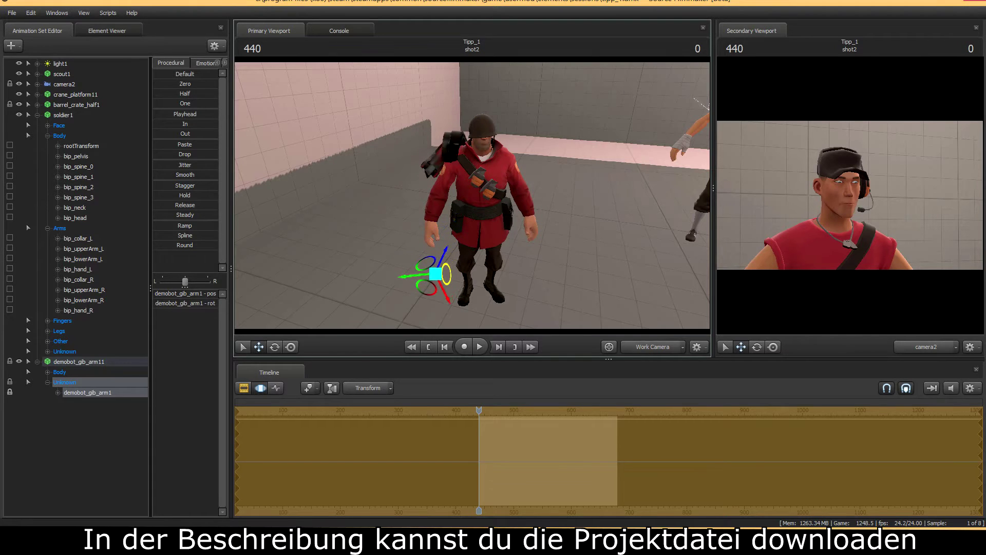
key(e)
key(w)
Step: Rotate the soldier's bip_collar_R to test how the locked robot arm moves with the shoulder
drag(472, 195, 493, 185)
key(a)
key(d)
key(a)
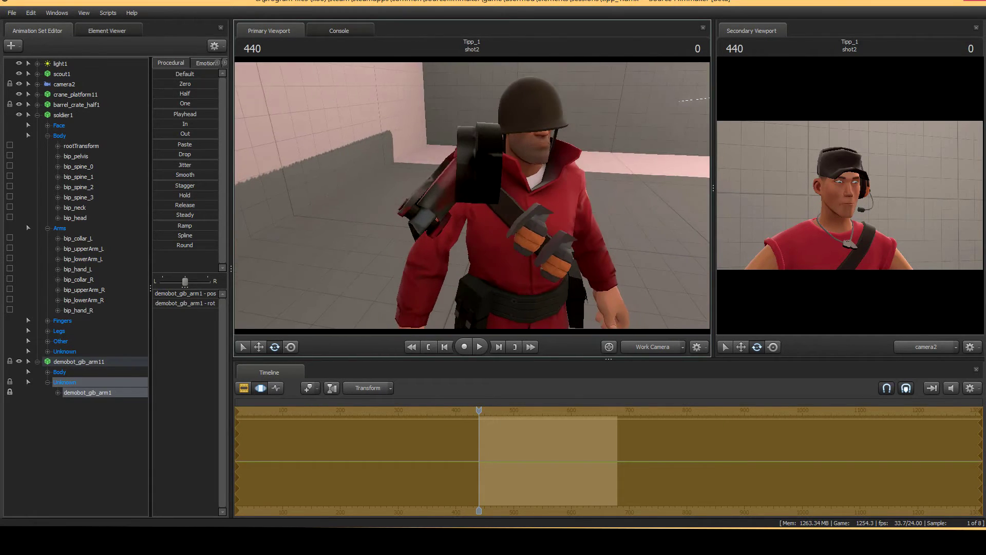
ctrl+click(513, 176)
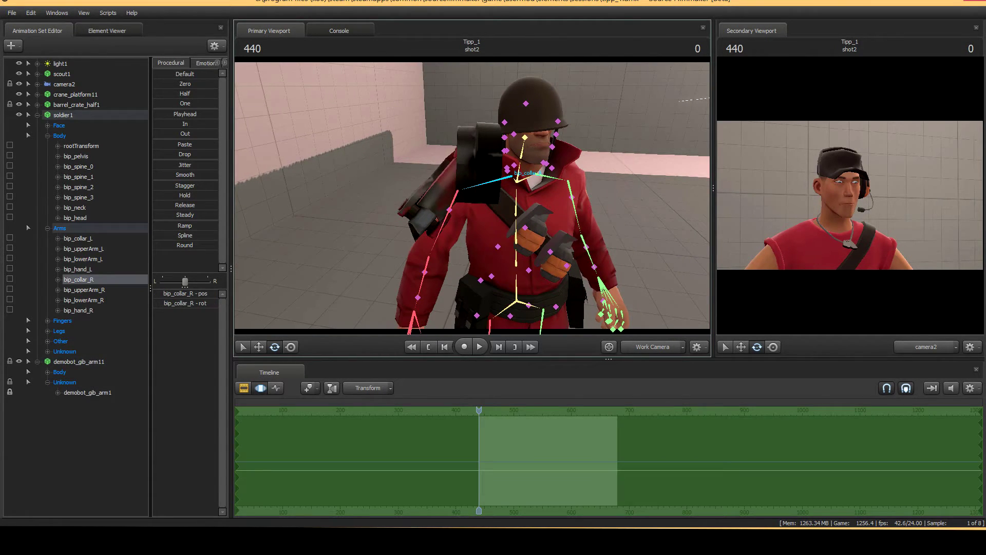
mouse_move(501, 180)
mouse_down()
mouse_move(498, 156)
mouse_move(509, 156)
mouse_move(500, 171)
mouse_move(517, 181)
mouse_up()
key(s)
key(w)
drag(453, 171, 487, 164)
Step: Play back the whole scene with the soldier, scout and platform in view
key(s)
key(s)
key(space)
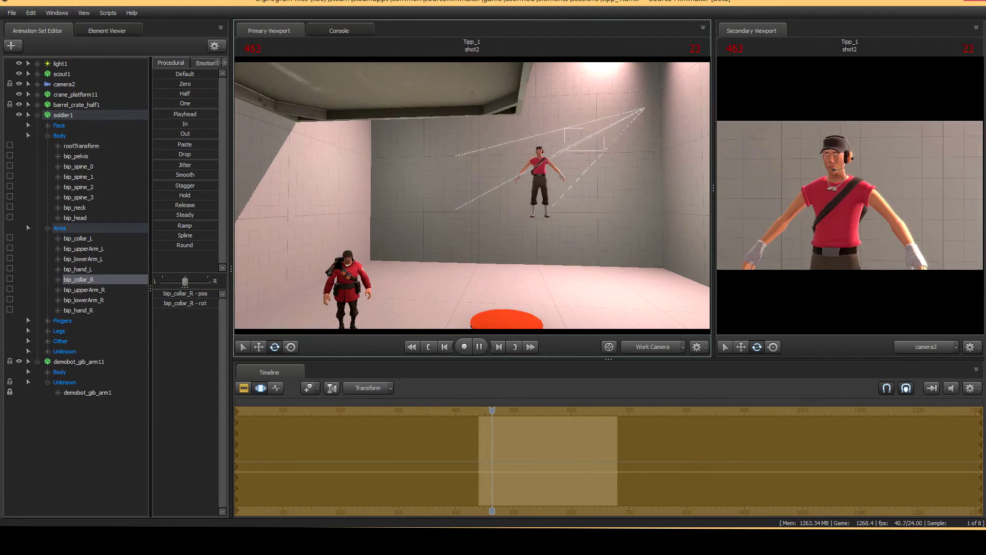